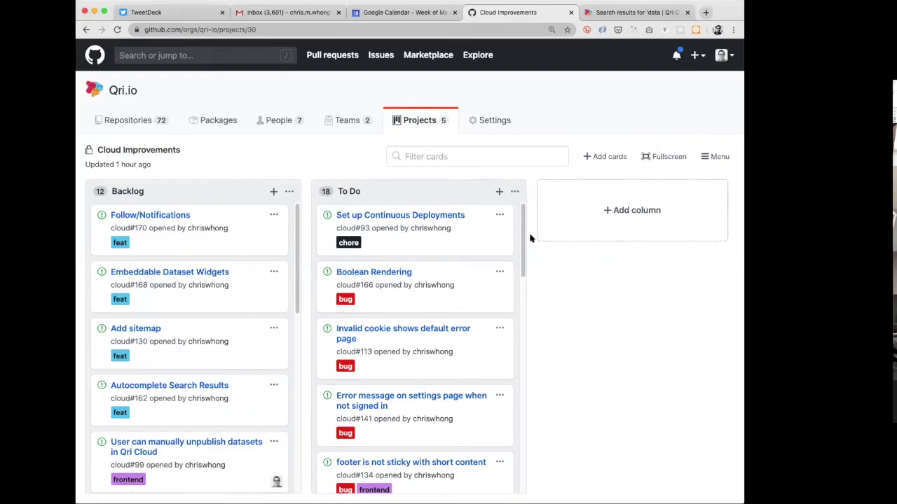
Review the To Do cards of the Cloud Improvements board from "Set up Continuous Deployments" to "footer is not sticky with short content".
drag(522, 236, 522, 244)
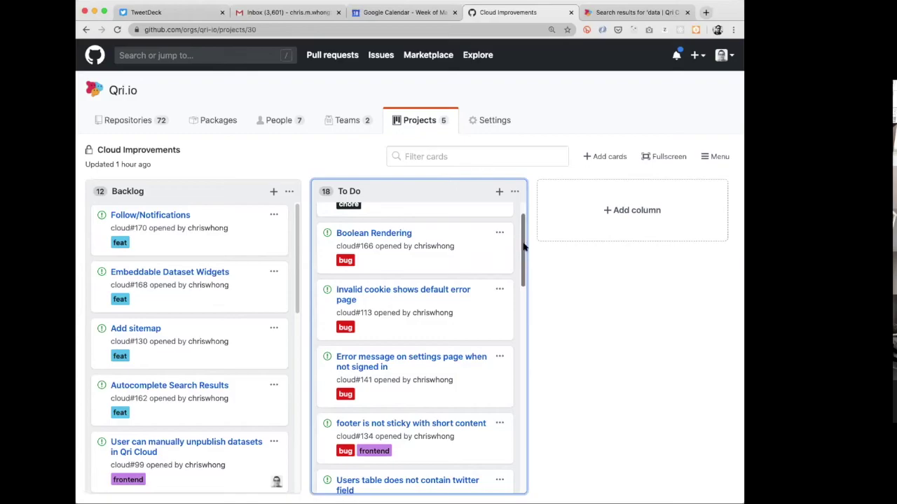
scroll(524, 238, down, 1)
scroll(525, 232, up, 2)
scroll(525, 224, up, 1)
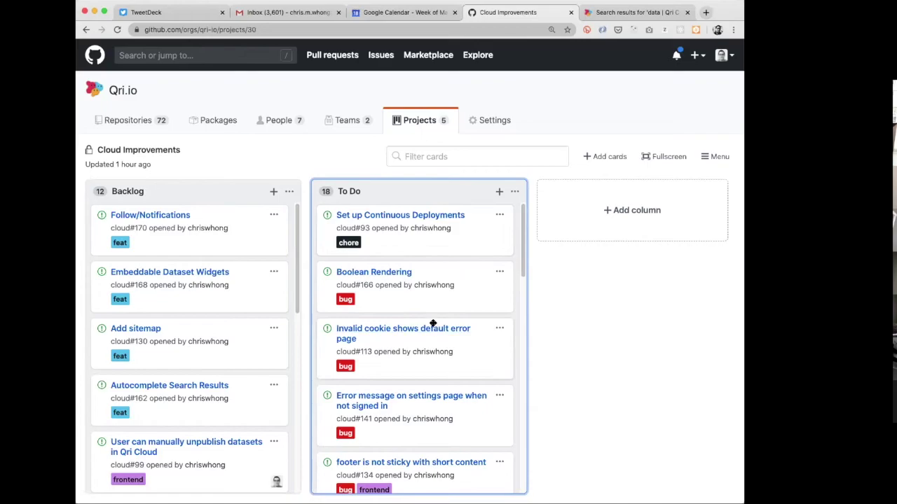
scroll(406, 295, down, 1)
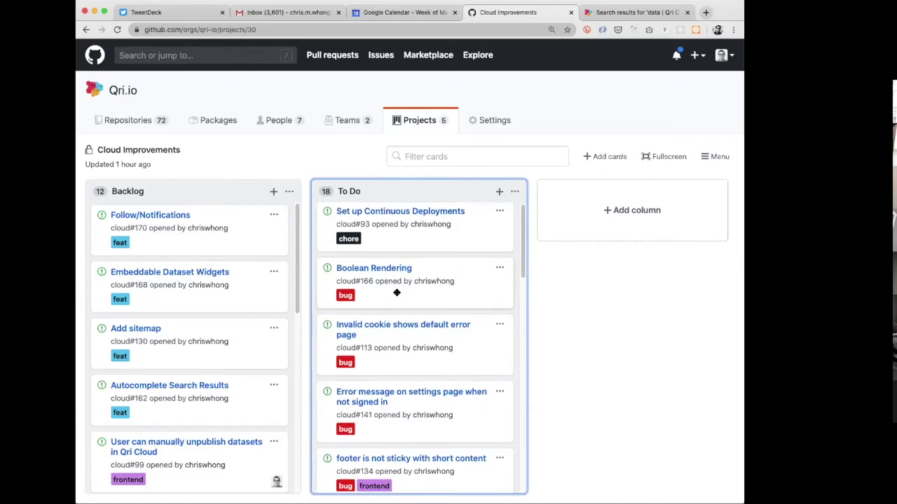
scroll(401, 292, down, 3)
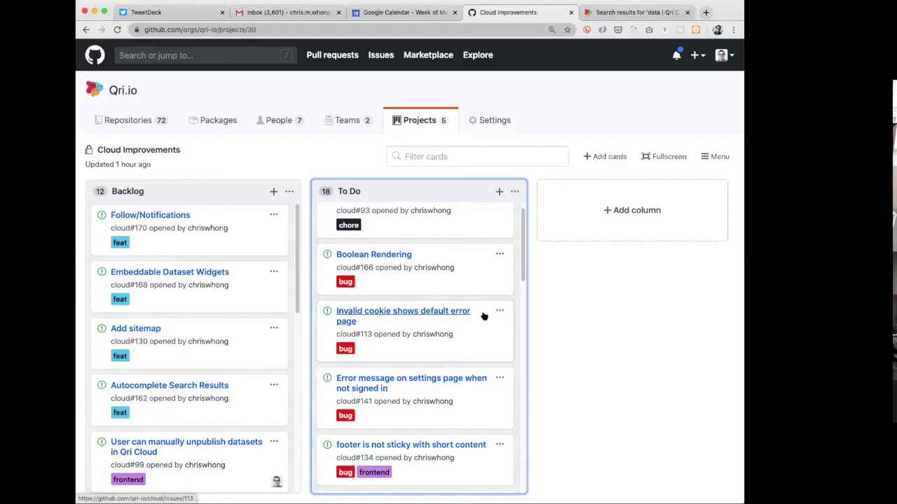
scroll(433, 281, down, 2)
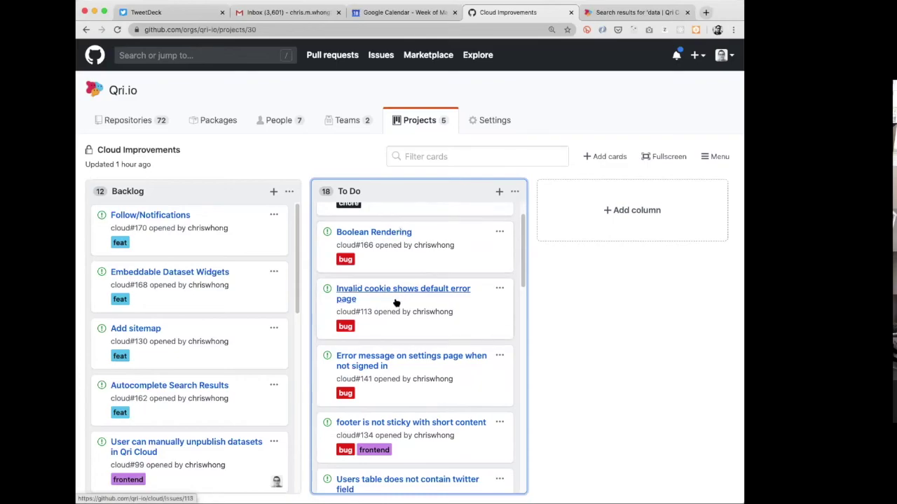
scroll(414, 298, down, 1)
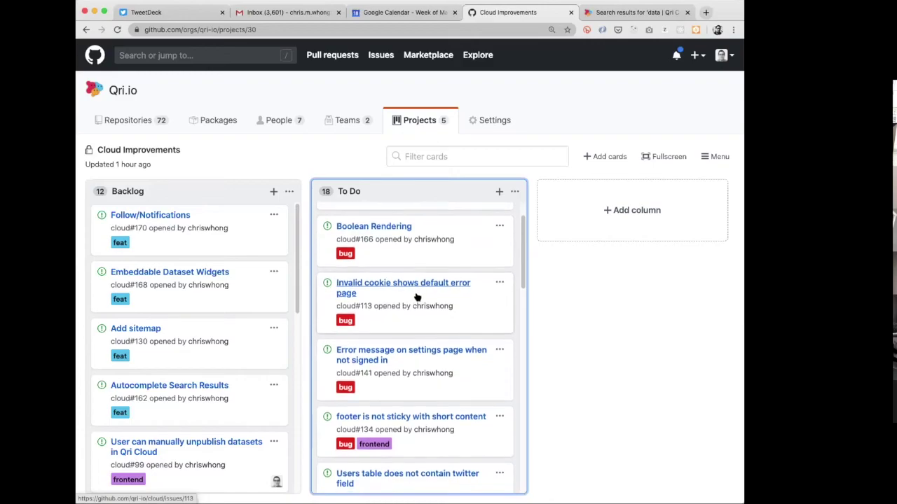
drag(521, 258, 523, 270)
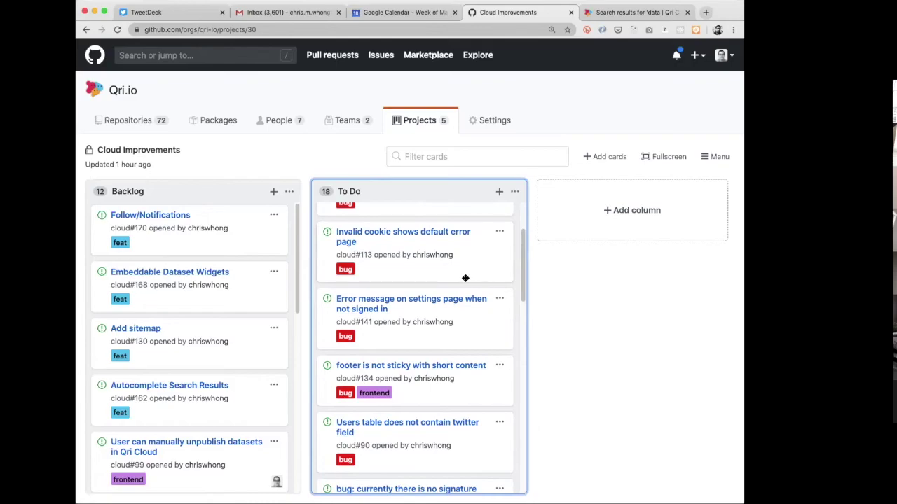
scroll(427, 302, down, 1)
scroll(427, 302, down, 1)
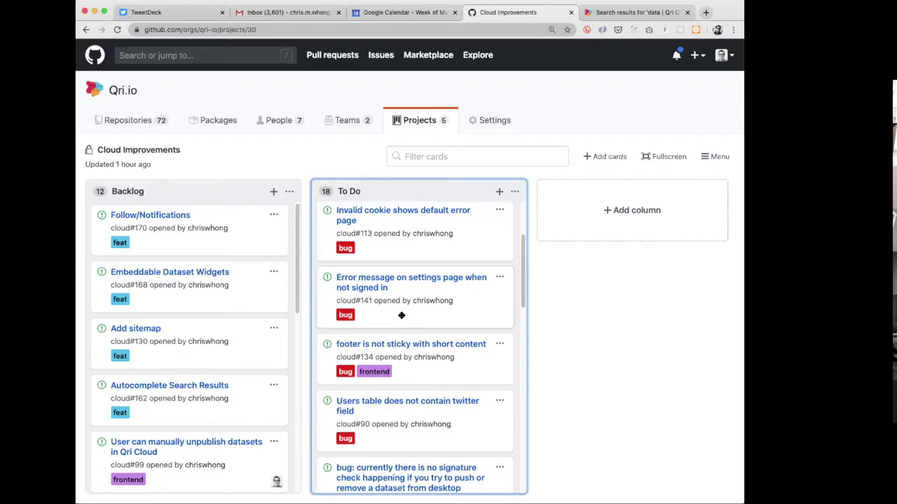
scroll(400, 315, down, 1)
scroll(401, 312, down, 1)
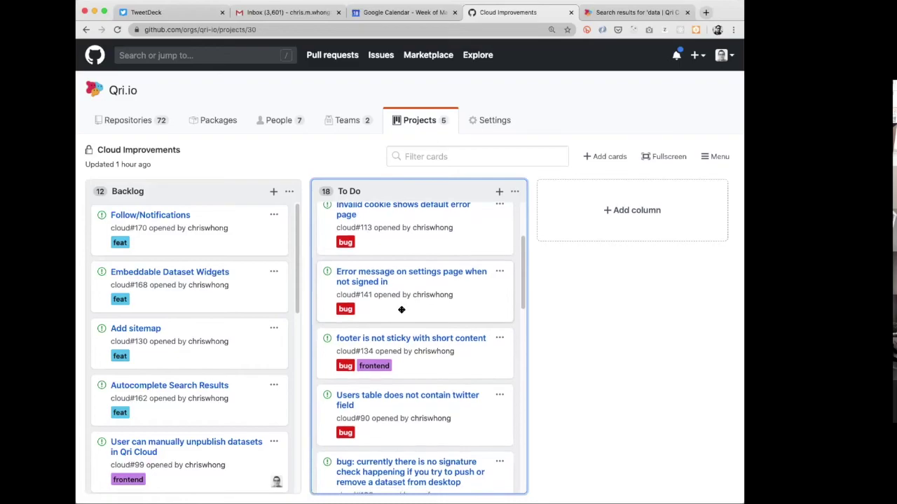
scroll(383, 309, down, 3)
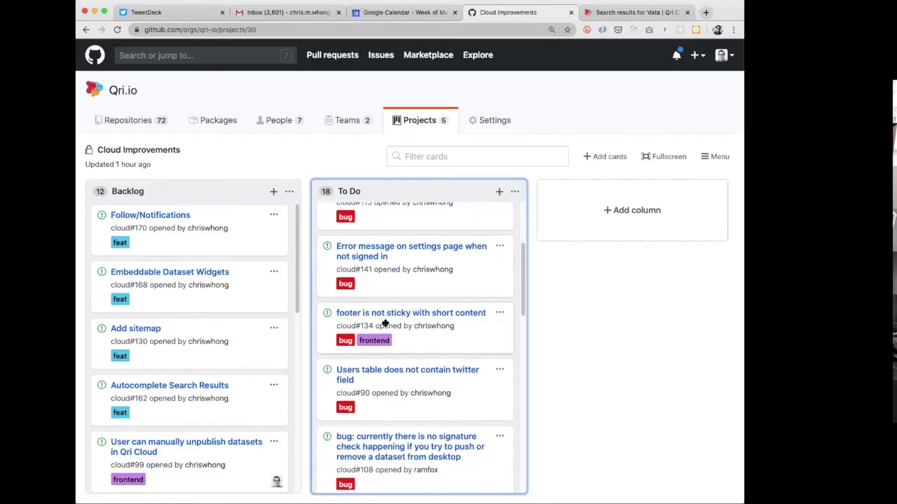
scroll(411, 298, down, 3)
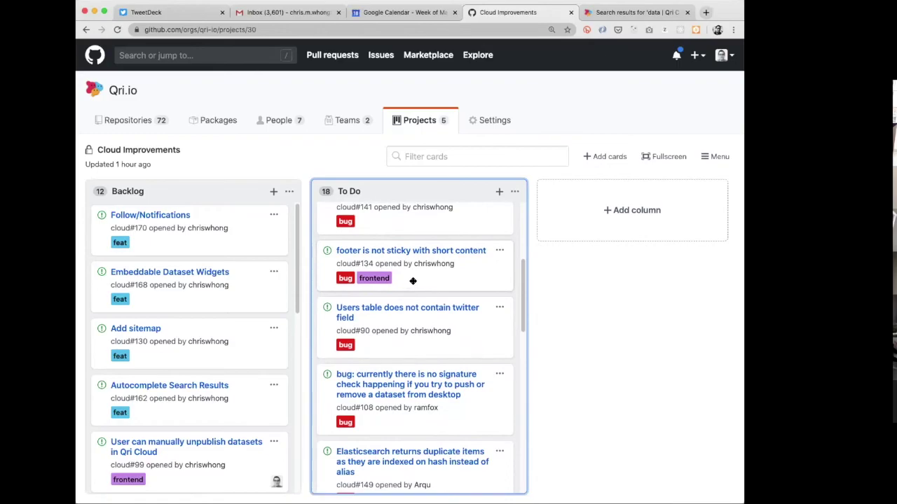
Review the remaining bug cards in the To Do column and open the details of the "Homepage Improvements" issue.
scroll(417, 298, down, 1)
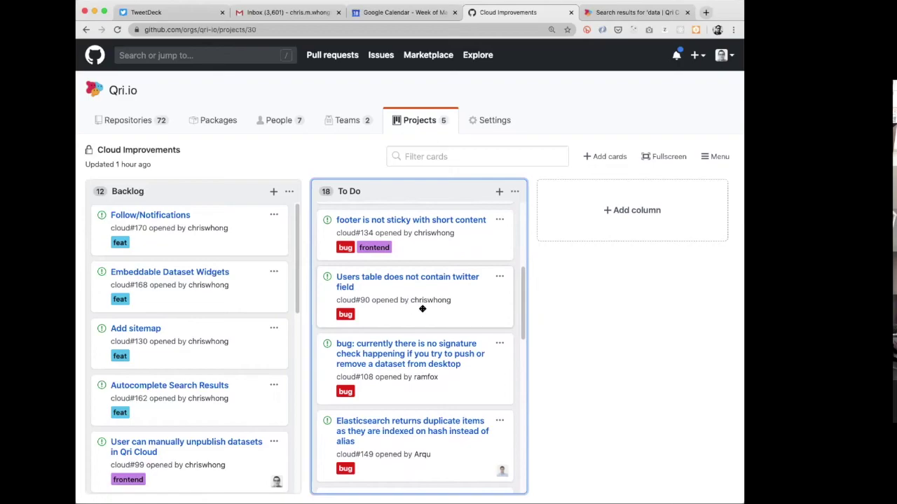
scroll(423, 312, down, 1)
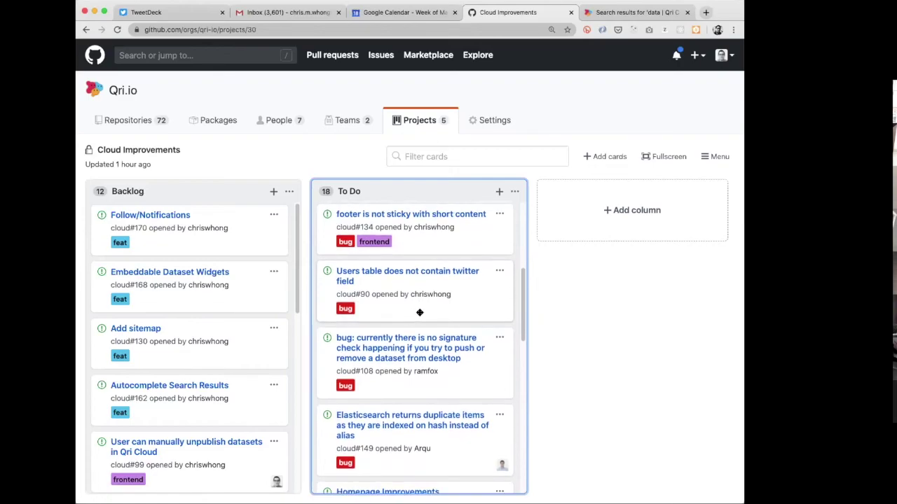
scroll(414, 328, down, 5)
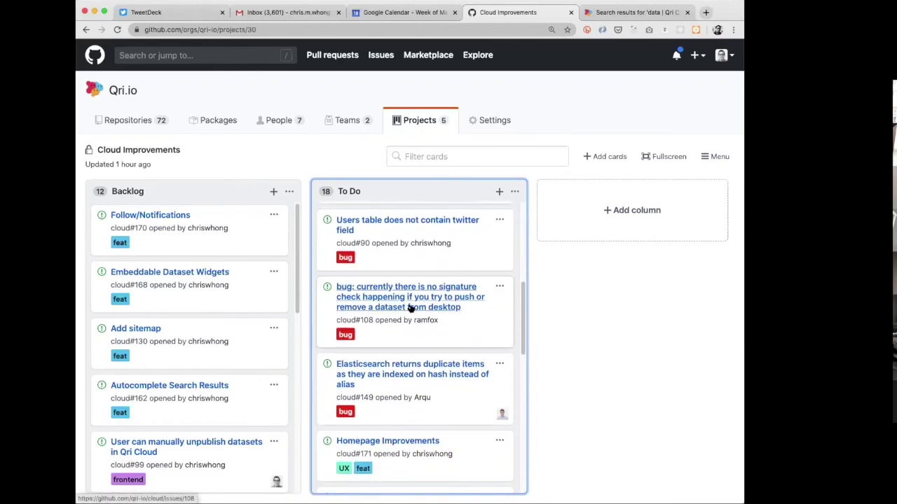
scroll(413, 309, down, 3)
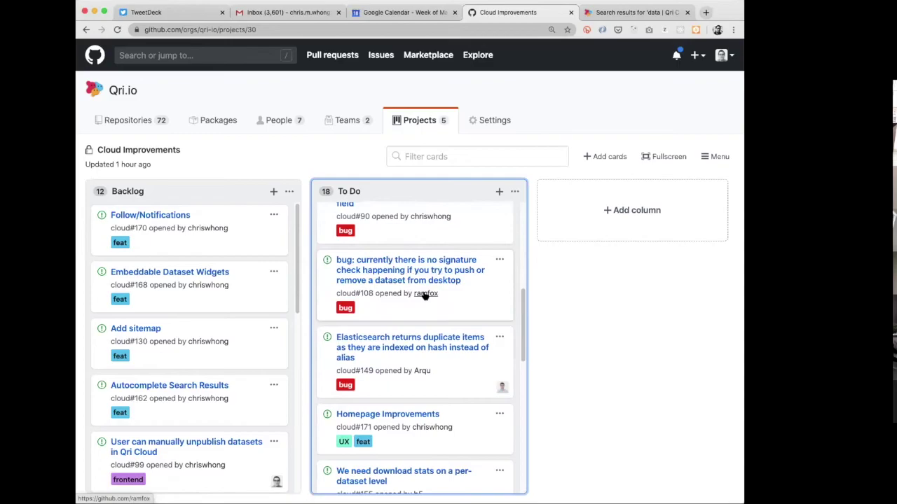
scroll(424, 295, down, 9)
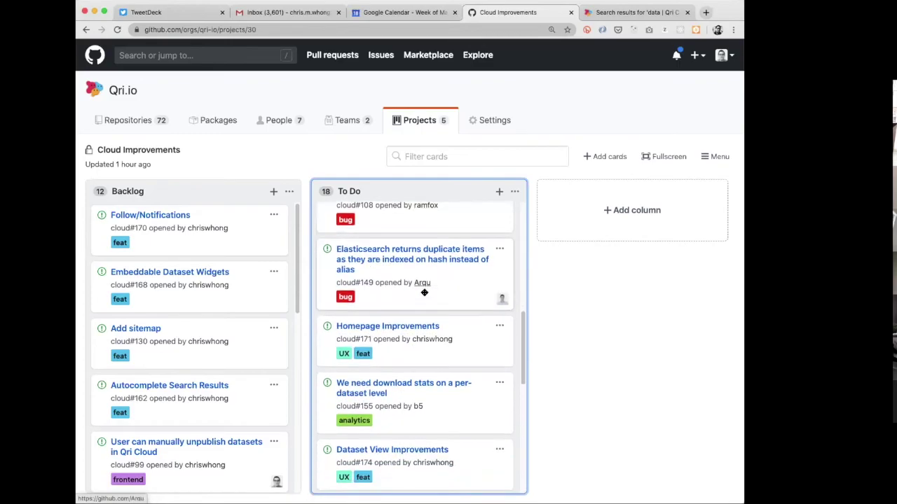
scroll(425, 295, down, 1)
scroll(424, 293, down, 1)
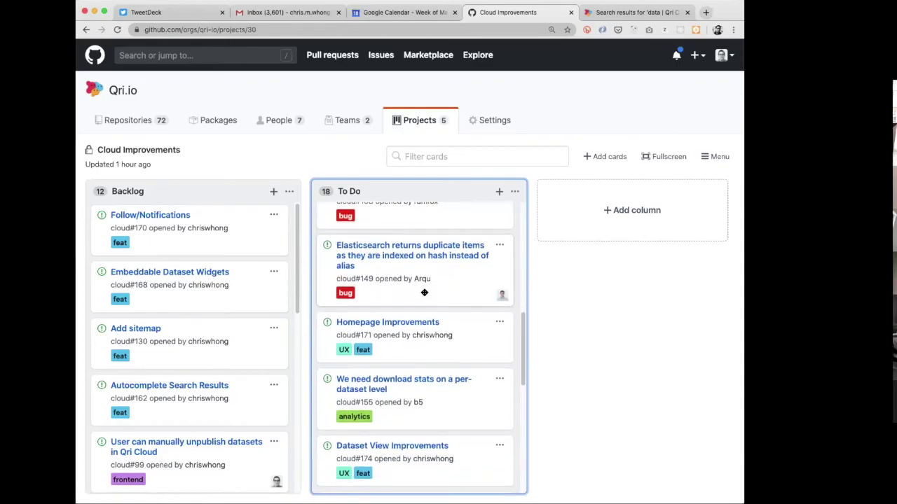
scroll(453, 299, down, 6)
scroll(452, 298, down, 3)
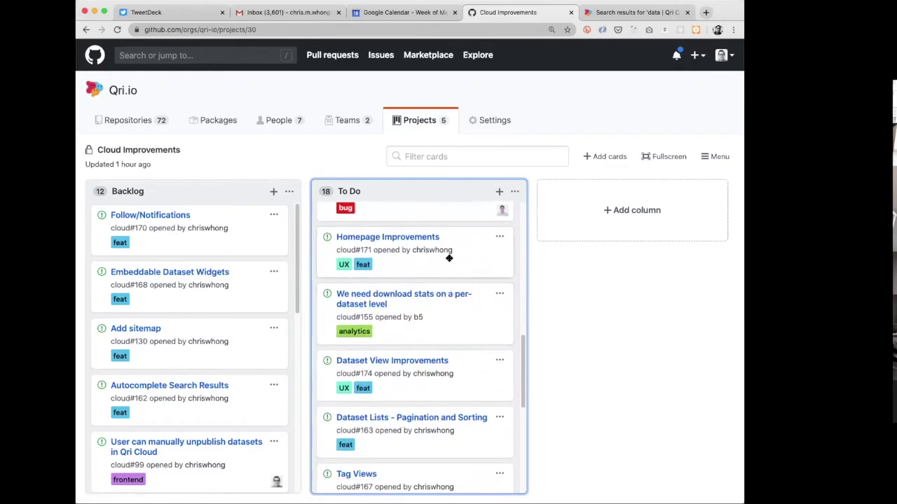
click(413, 238)
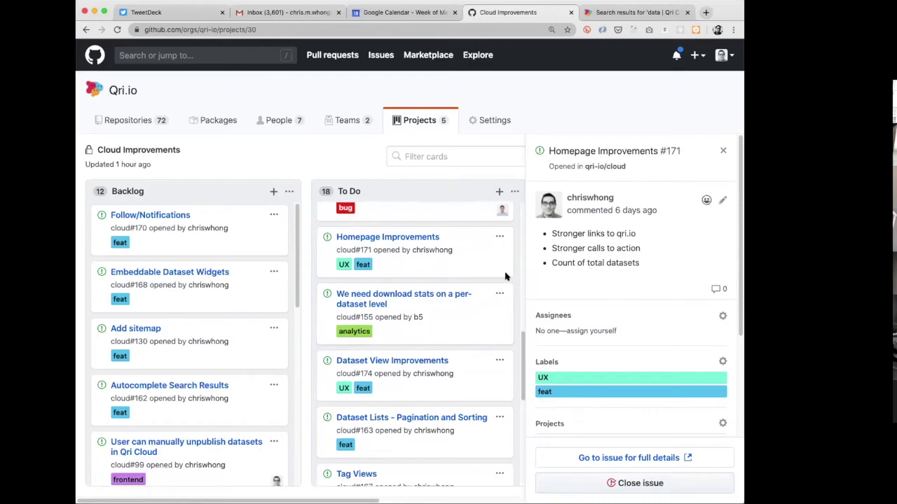
Look over the download stats and "Dataset View Improvements" cards, and open the details of "Dataset Lists - Pagination and Sorting".
scroll(401, 280, down, 1)
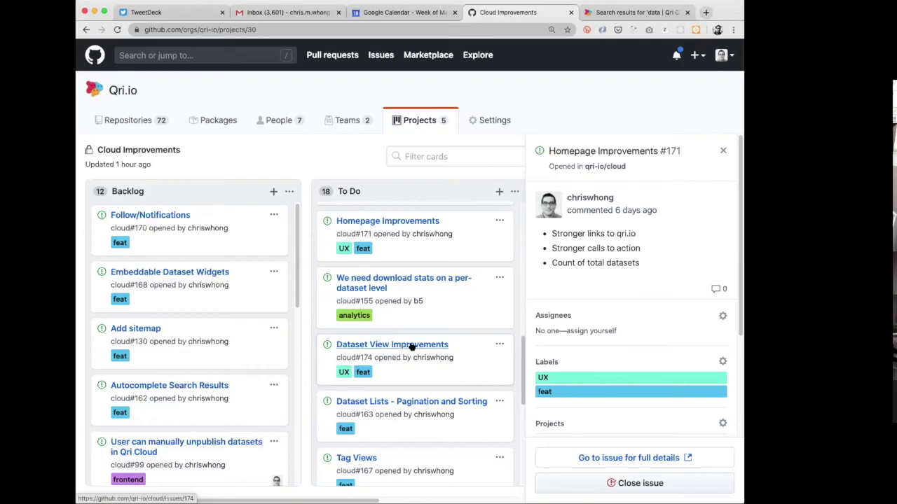
scroll(412, 347, down, 1)
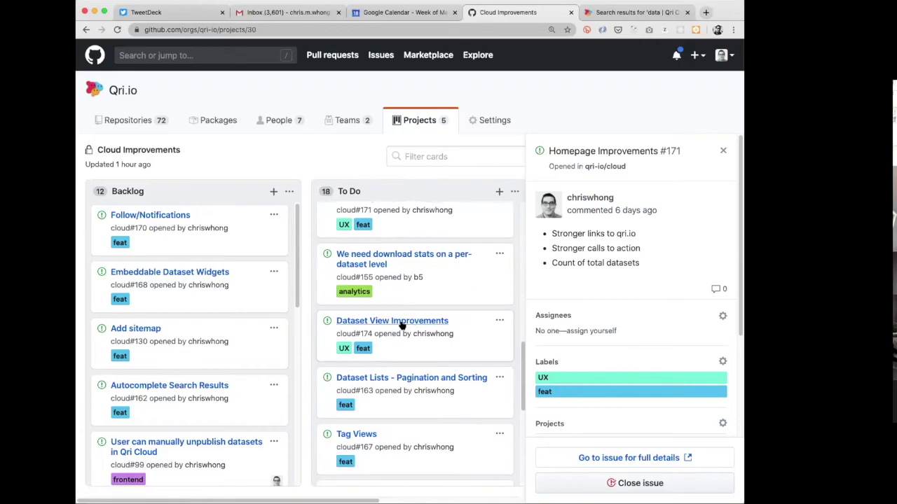
scroll(398, 332, down, 1)
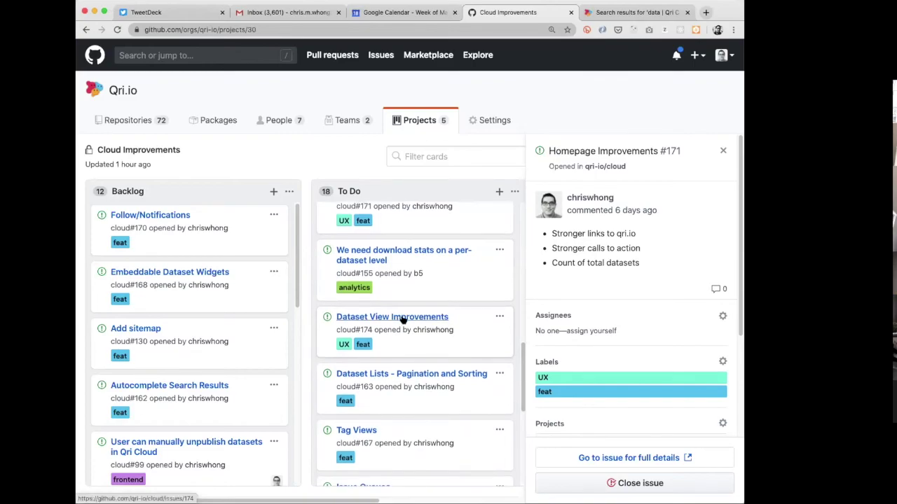
scroll(410, 375, down, 1)
scroll(408, 364, down, 1)
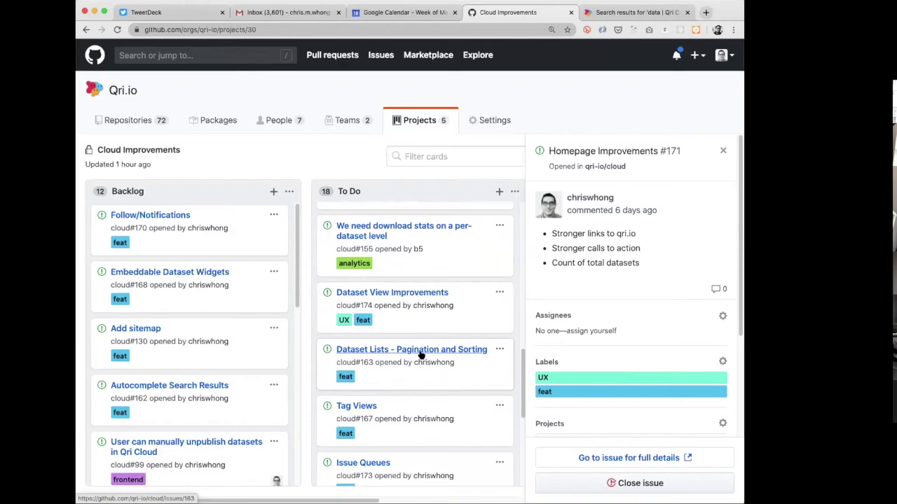
click(420, 354)
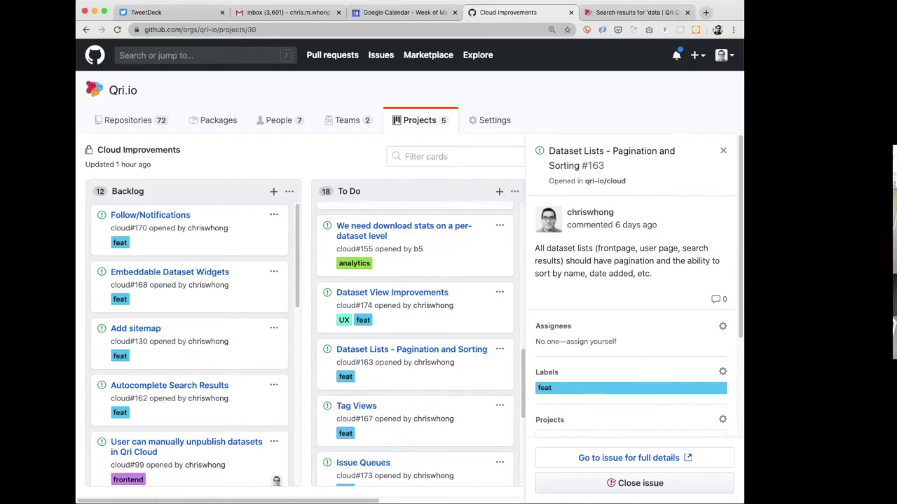
View the details of the "Stars/Likes" issue, followed by those of "User Profile Improvements", near the end of the To Do column.
scroll(413, 337, down, 4)
click(421, 385)
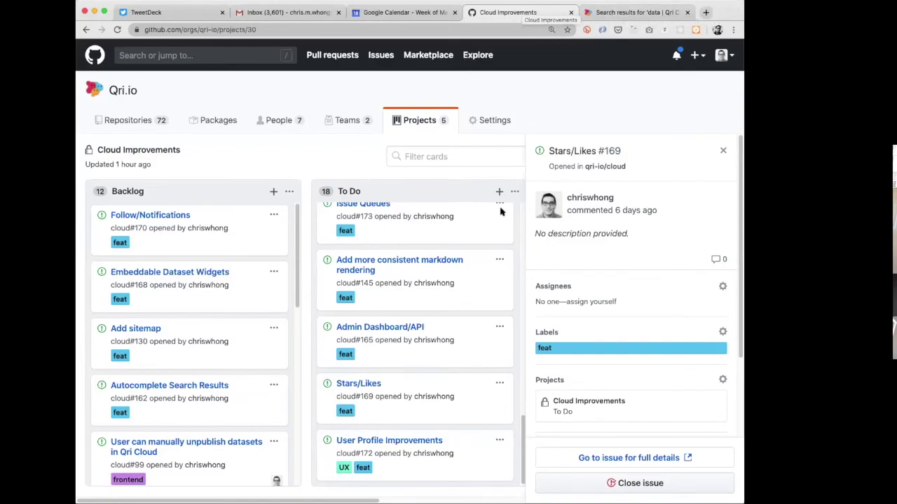
click(414, 440)
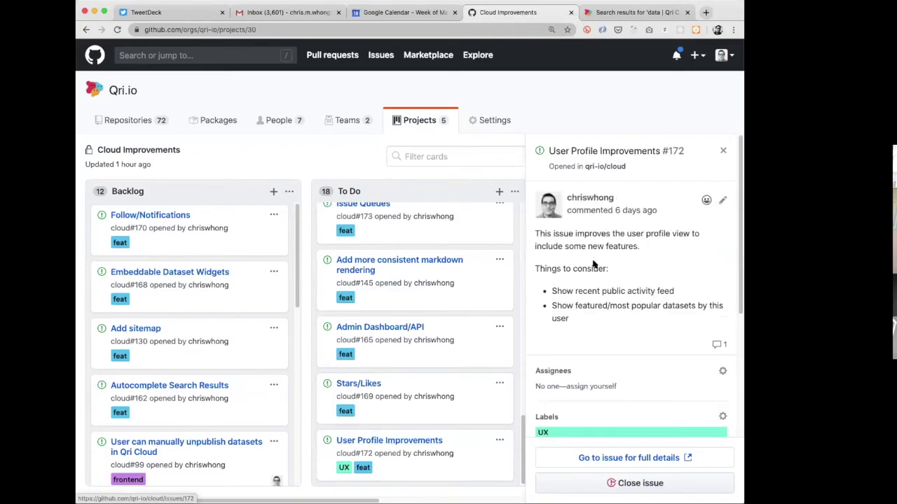
Highlight the activity feed and featured datasets bullets in the issue description one after the other, and clear the selection.
drag(672, 291, 551, 291)
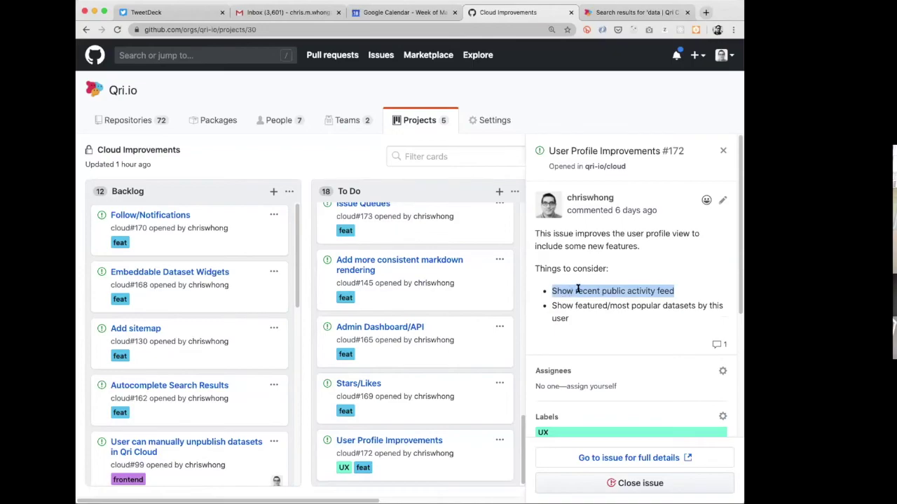
drag(578, 320, 554, 306)
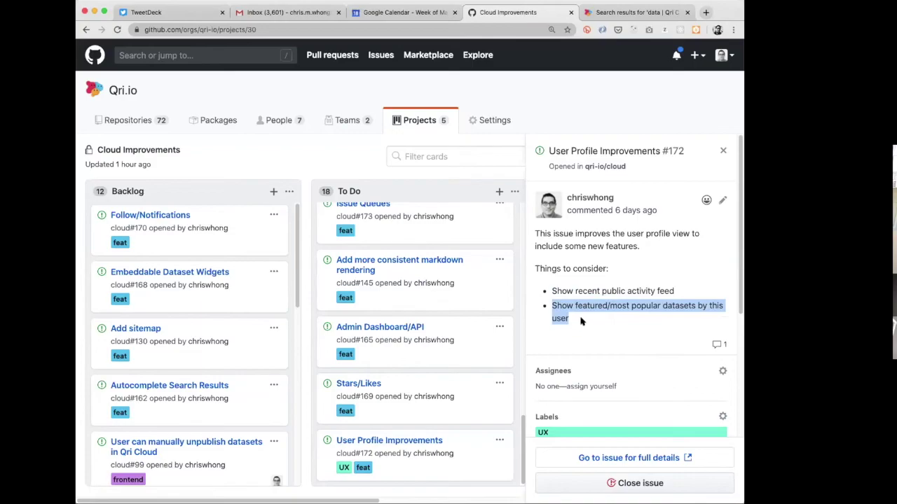
click(580, 322)
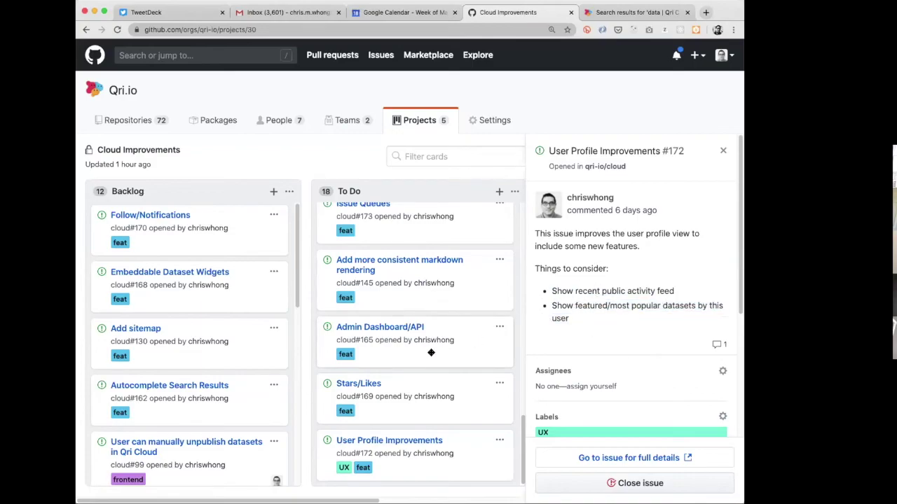
Return to the start of the To Do column and look over the cards in the Backlog column.
scroll(505, 411, up, 10)
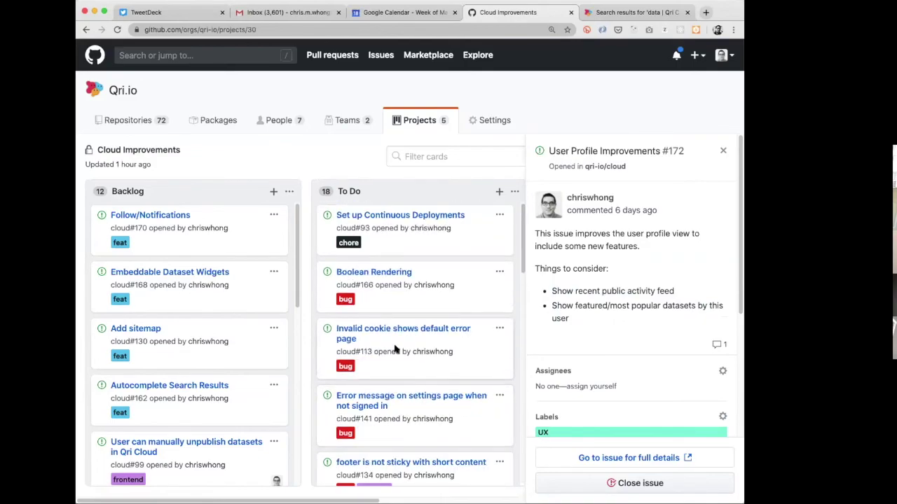
scroll(218, 308, down, 4)
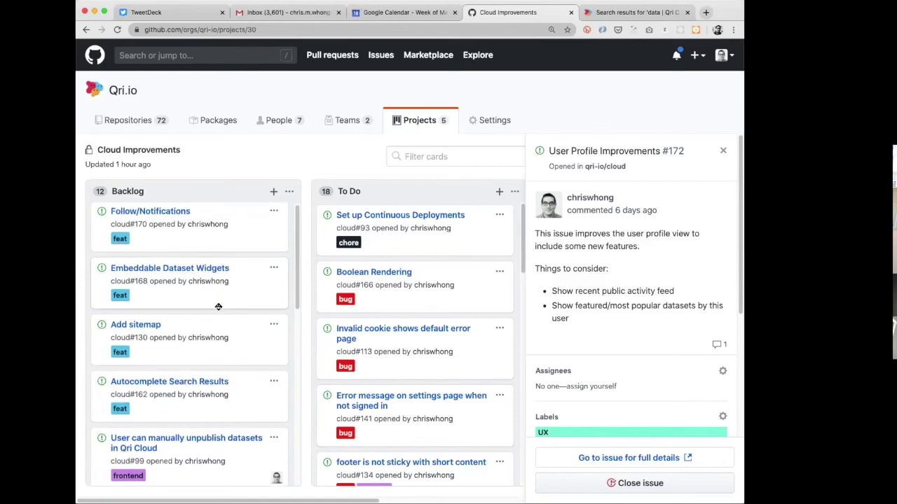
scroll(218, 308, up, 4)
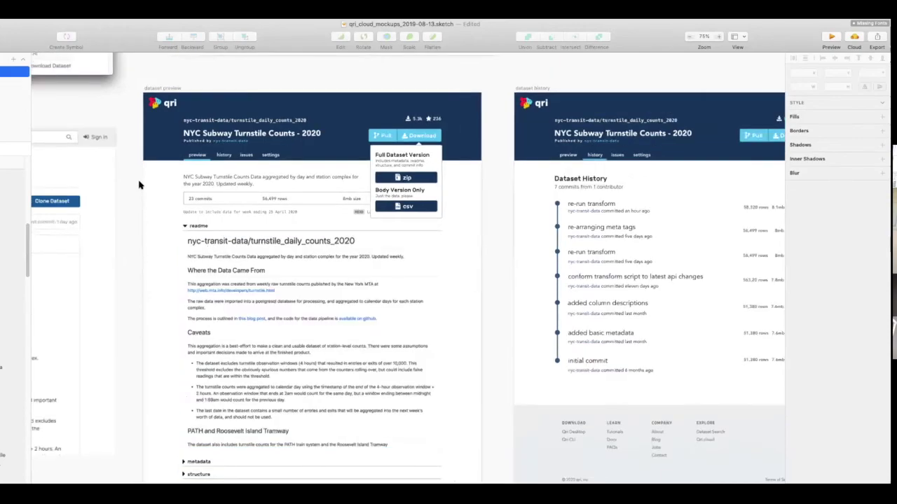
Examine the header and download options of the "NYC Subway Turnstile Counts - 2020" dataset preview mockup in Sketch at closer zoom.
scroll(140, 184, up, 3)
scroll(91, 193, down, 1)
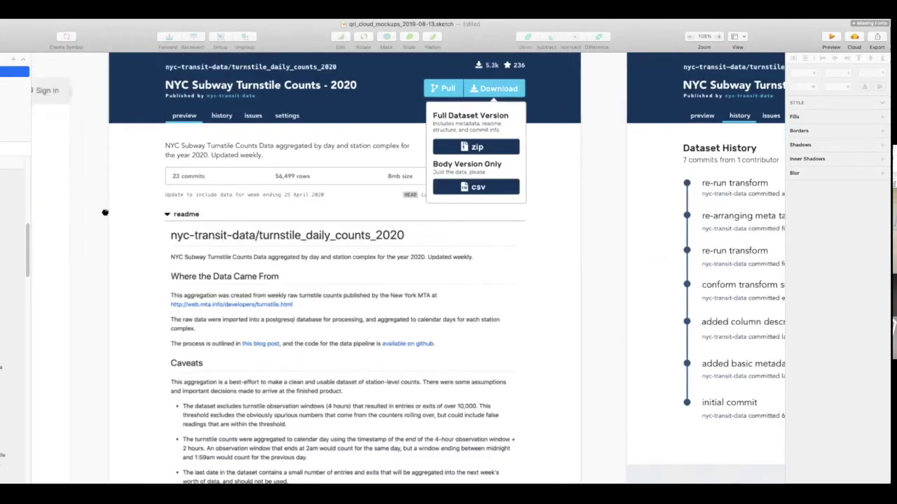
scroll(116, 266, up, 1)
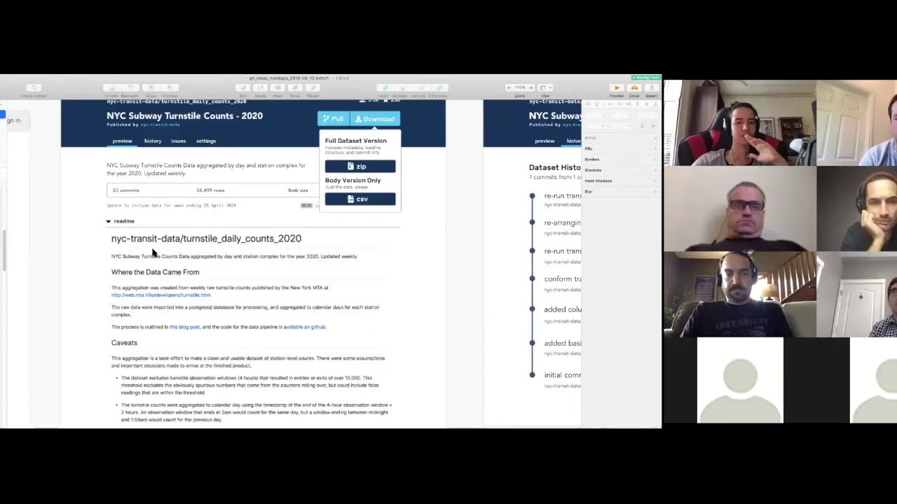
scroll(203, 257, up, 3)
scroll(142, 229, up, 1)
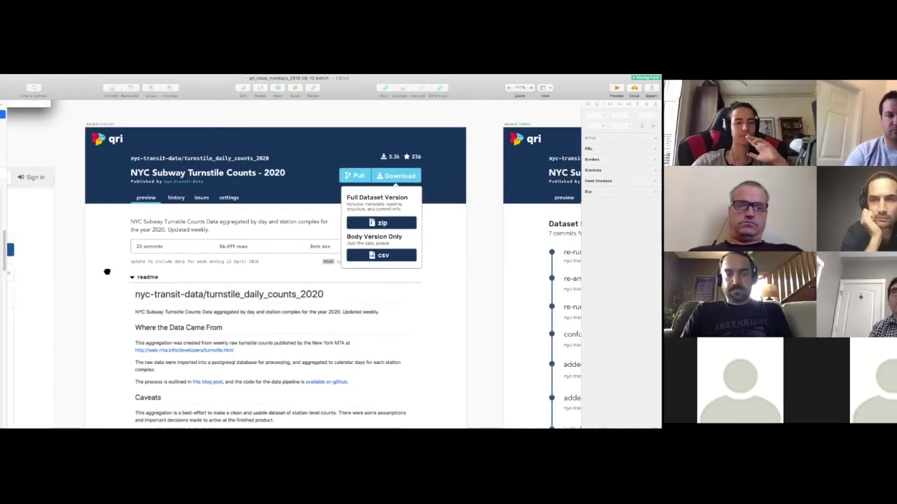
Inspect the header of the dataset preview mockup, selecting its dark blue background and clearing the selection.
scroll(119, 263, up, 2)
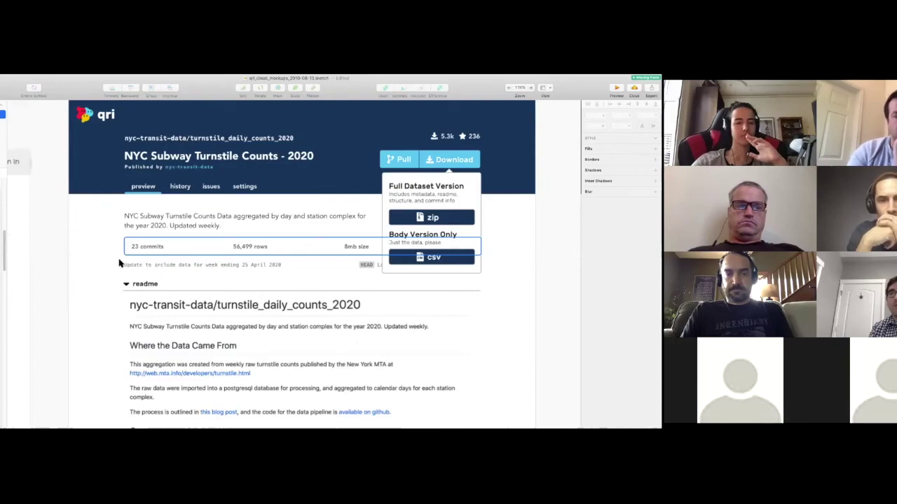
scroll(119, 263, down, 1)
scroll(119, 263, down, 1)
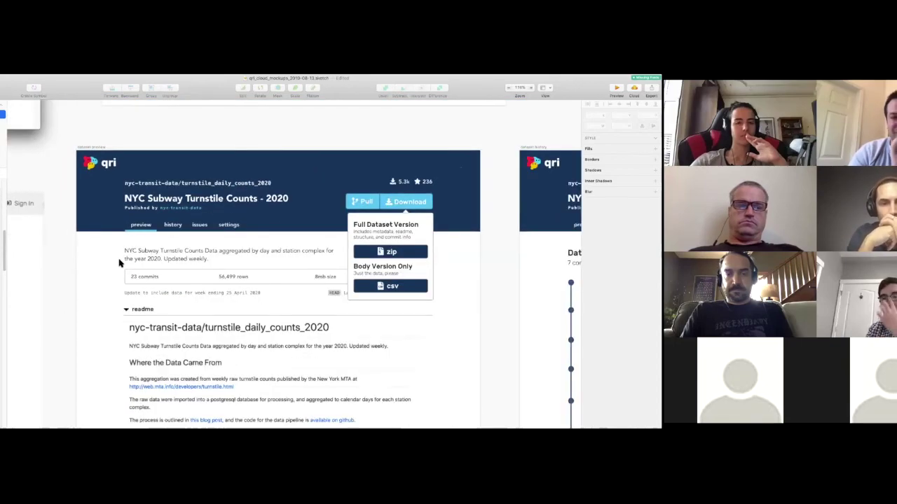
scroll(119, 263, up, 1)
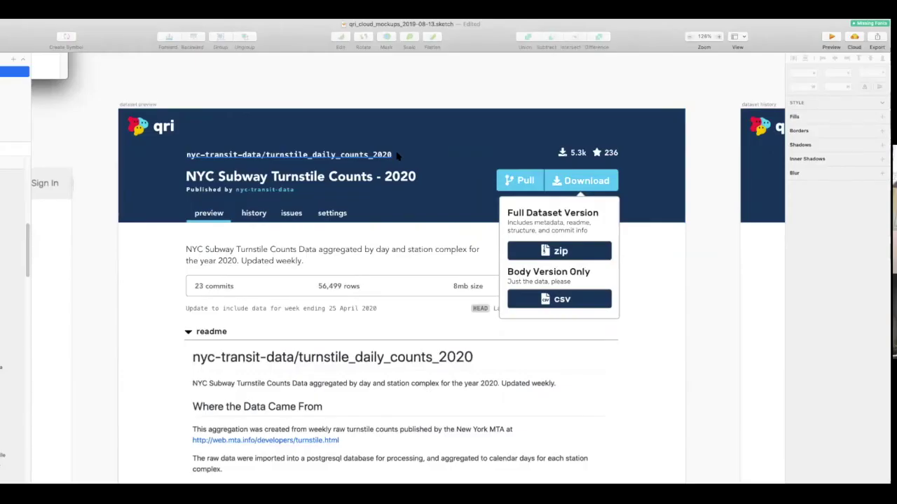
click(397, 156)
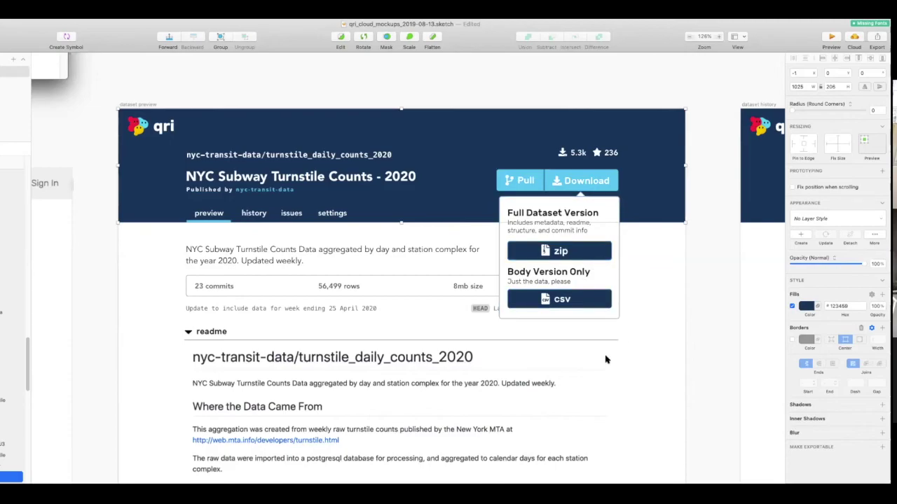
click(650, 277)
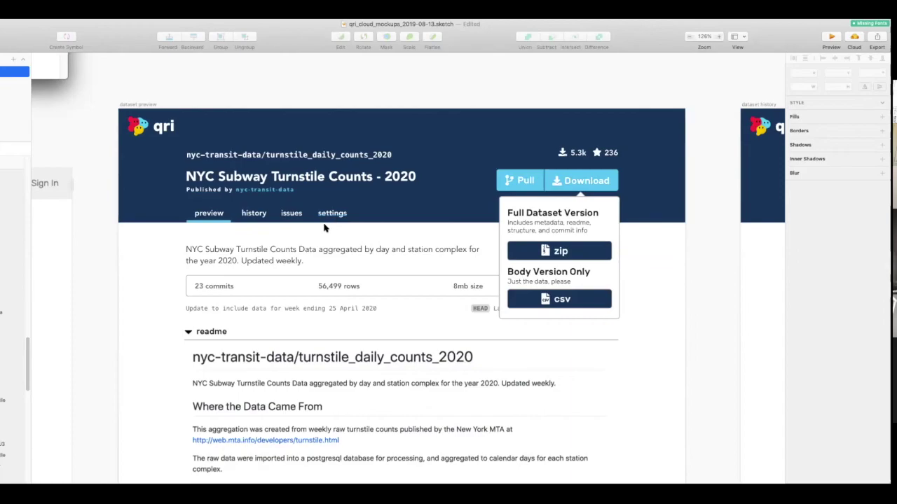
Look over the dataset description and the commits, rows and size summary in the preview mockup.
scroll(326, 276, down, 1)
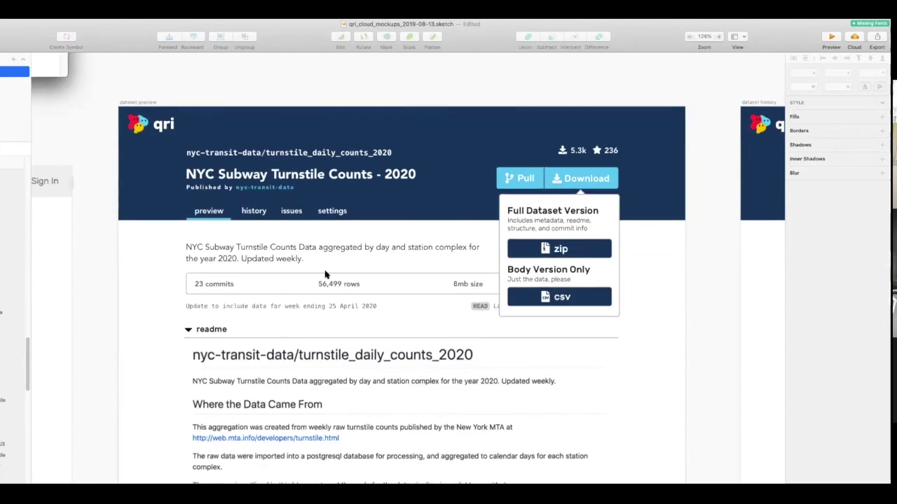
scroll(328, 254, down, 1)
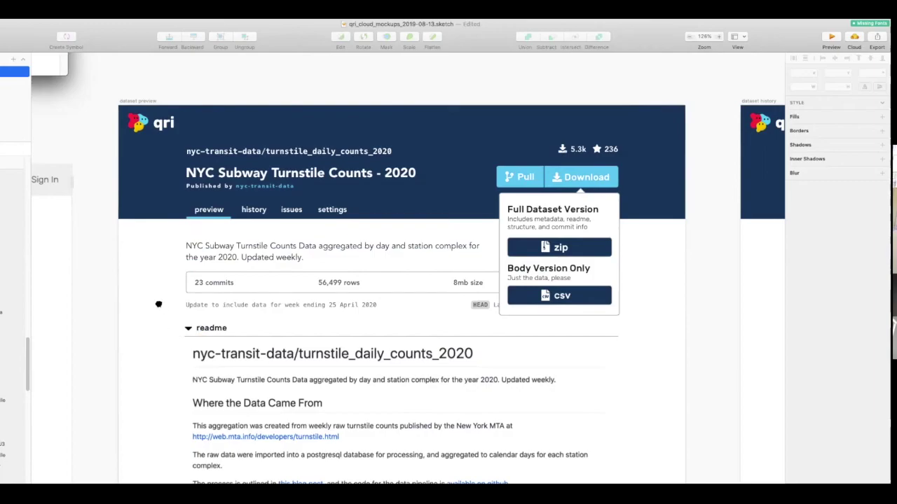
scroll(212, 273, down, 2)
scroll(213, 273, down, 3)
scroll(560, 278, right, 1)
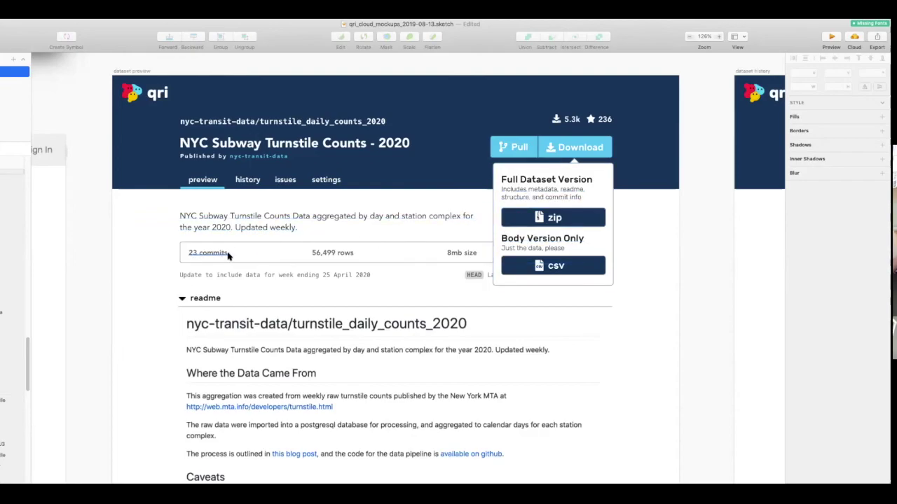
Temporarily move the download popup's white background aside to uncover the summary row behind it, and restore its original position.
click(518, 211)
double_click(587, 213)
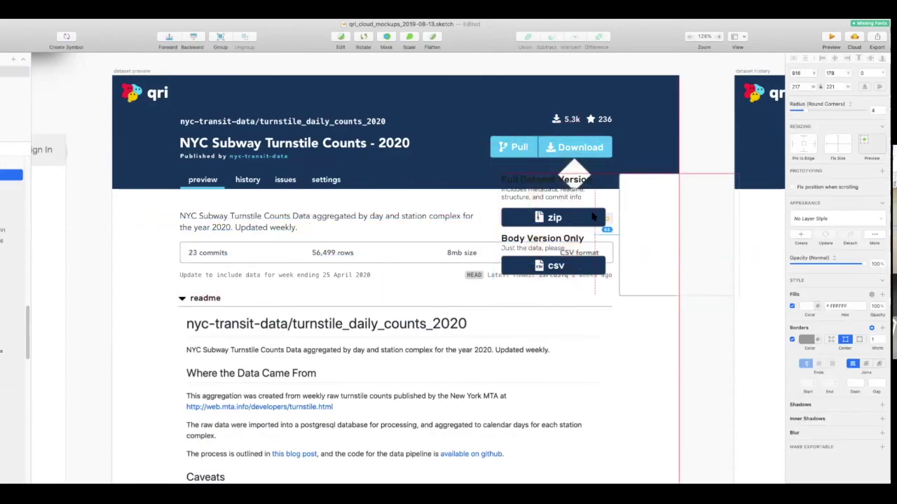
click(514, 200)
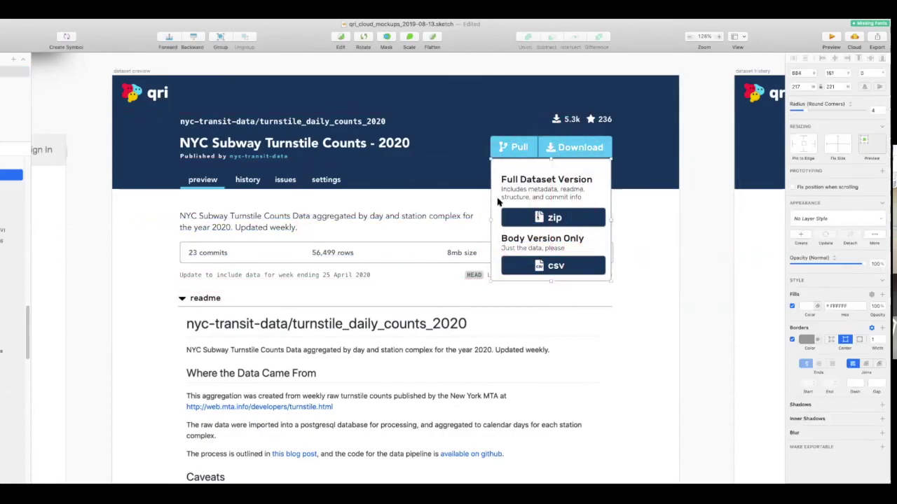
drag(522, 208, 524, 213)
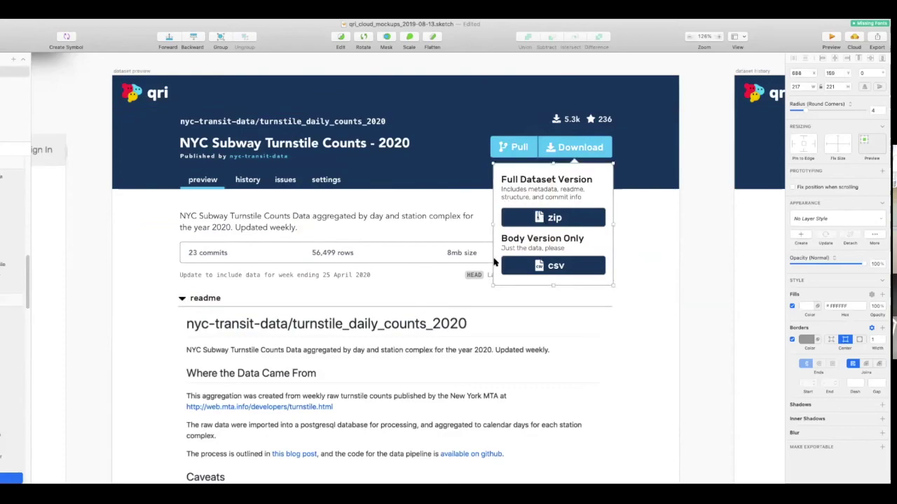
drag(498, 208, 531, 186)
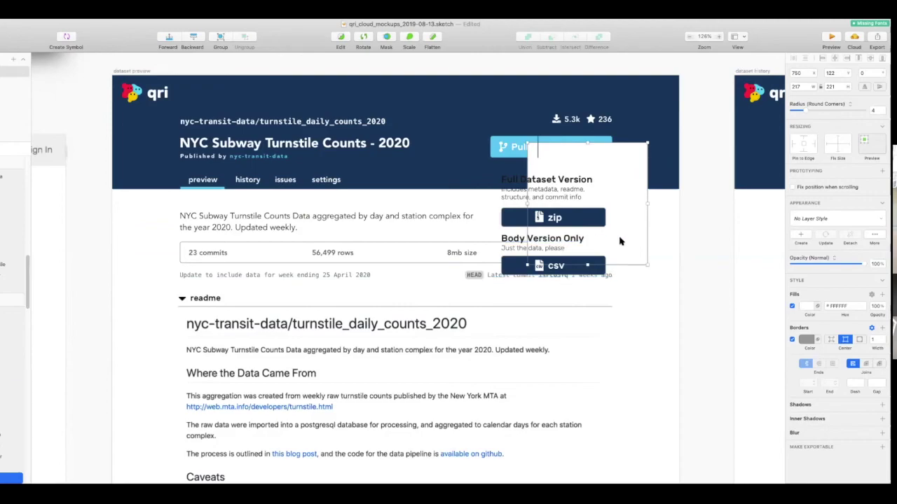
drag(632, 240, 614, 248)
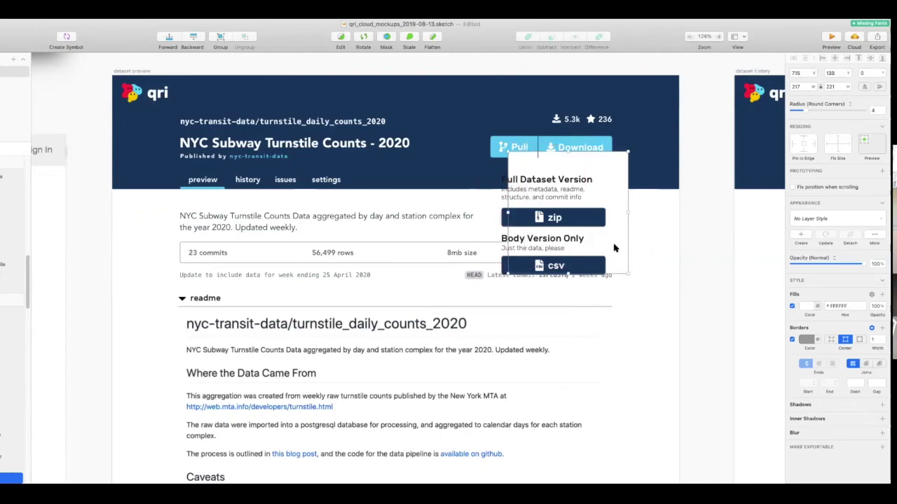
key(super+z)
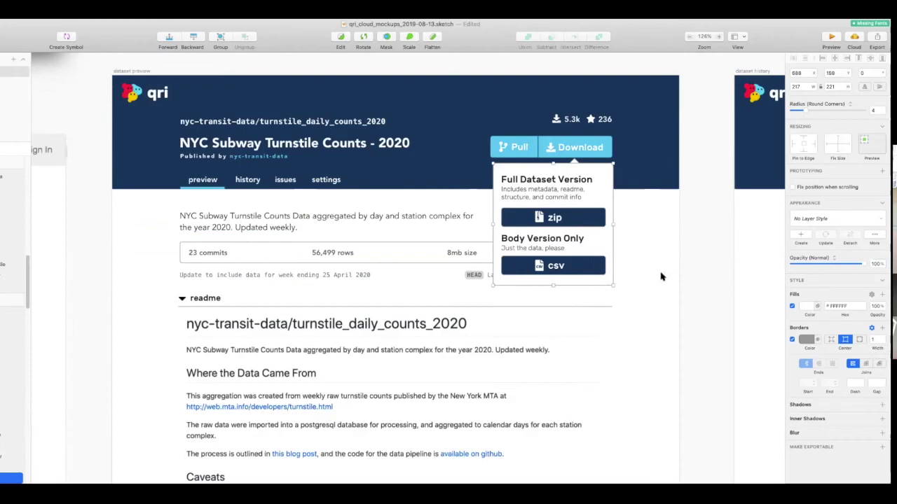
Read through the readme section of the dataset preview mockup, including the data source, caveats and collapsed metadata and structure sections.
scroll(659, 281, down, 2)
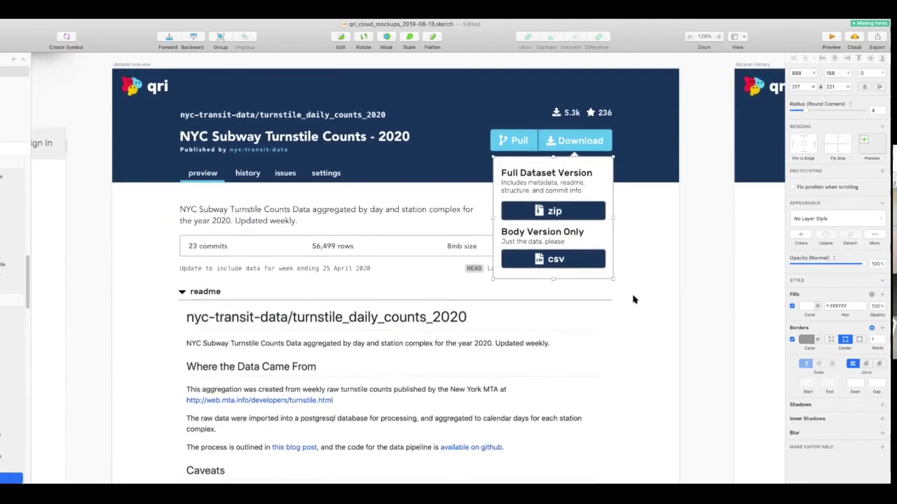
scroll(633, 299, down, 10)
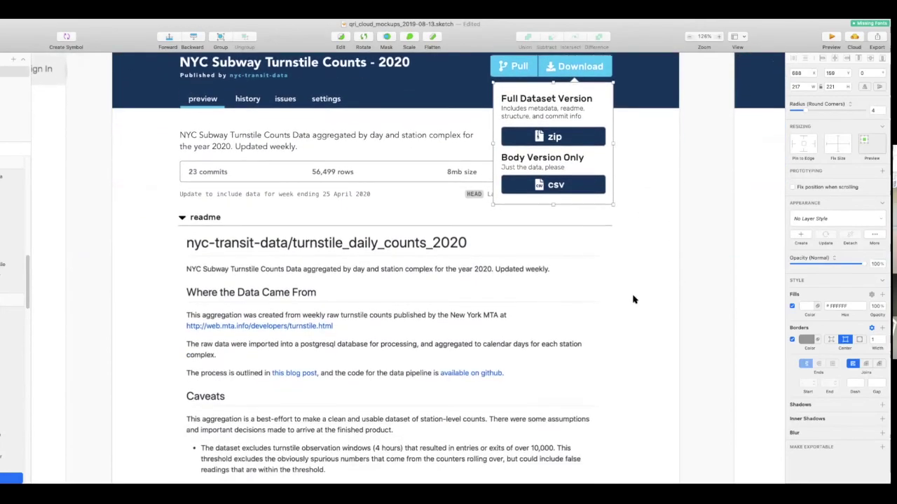
scroll(632, 300, down, 1)
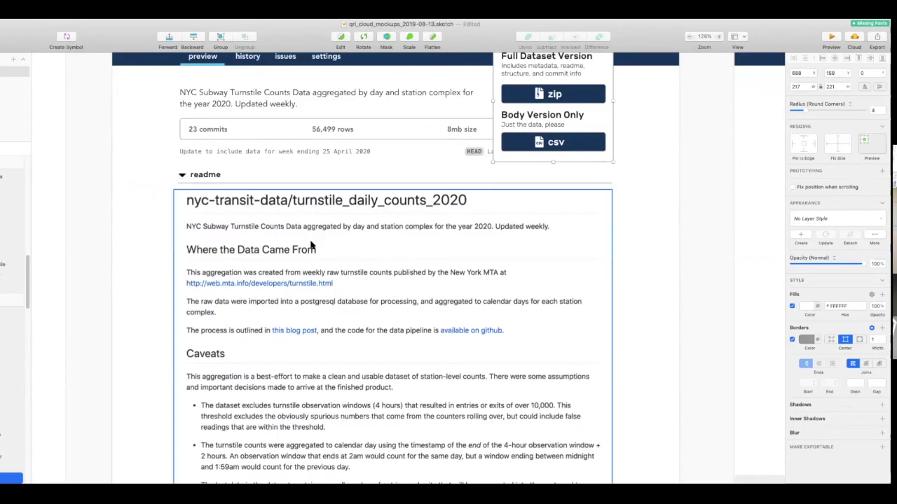
scroll(641, 274, down, 6)
scroll(645, 274, down, 12)
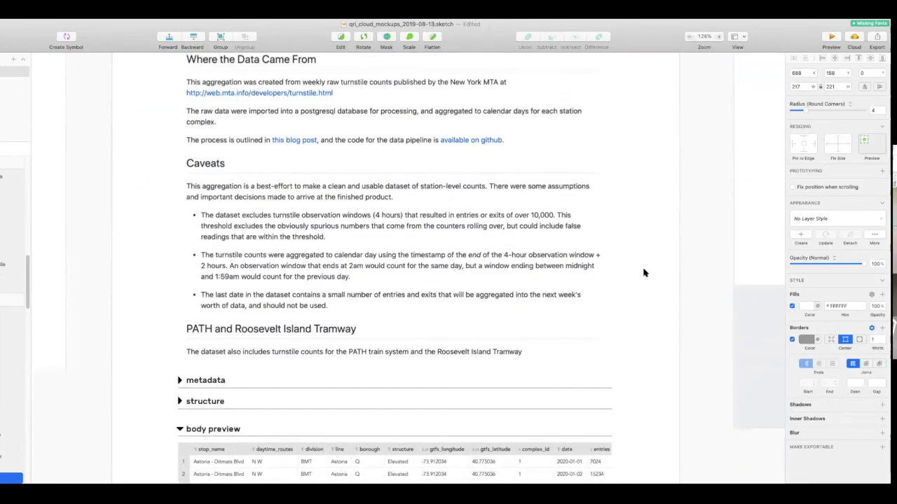
scroll(642, 271, down, 2)
scroll(419, 272, up, 5)
scroll(560, 302, down, 9)
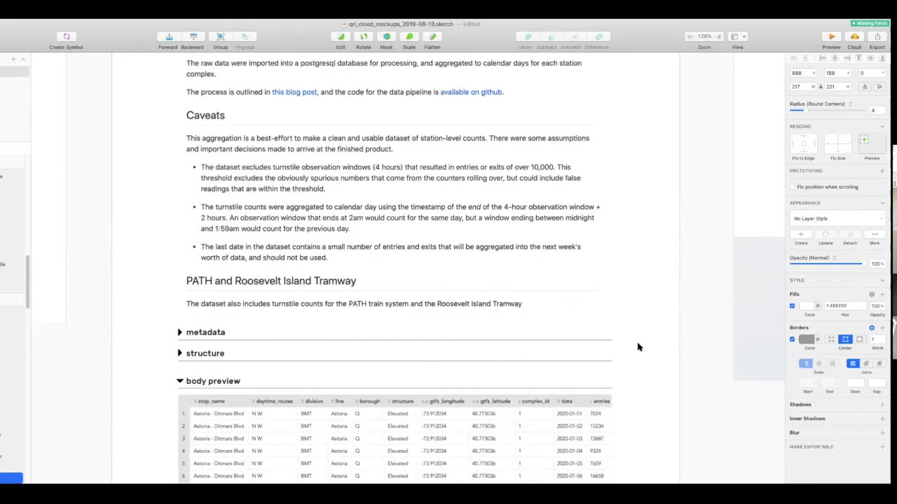
scroll(657, 332, up, 2)
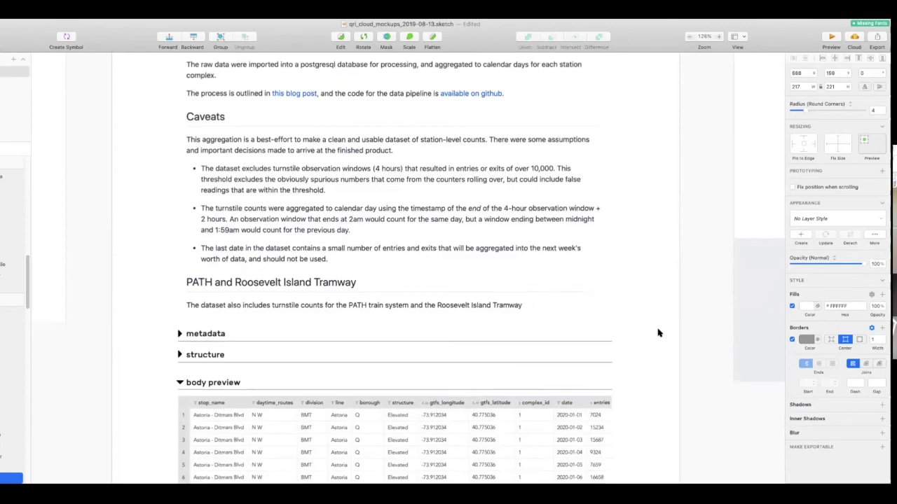
scroll(658, 337, up, 5)
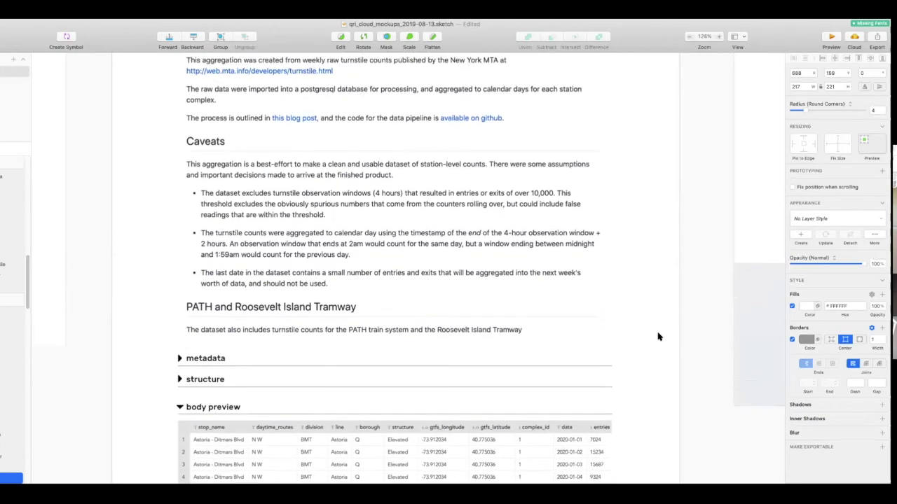
scroll(657, 337, up, 4)
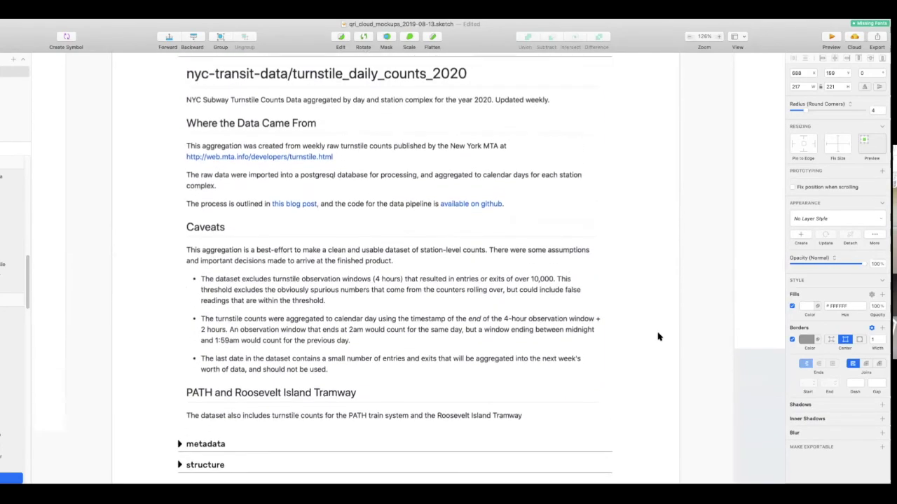
Examine the body preview table and the page footer at the end of the dataset preview mockup.
scroll(657, 337, down, 9)
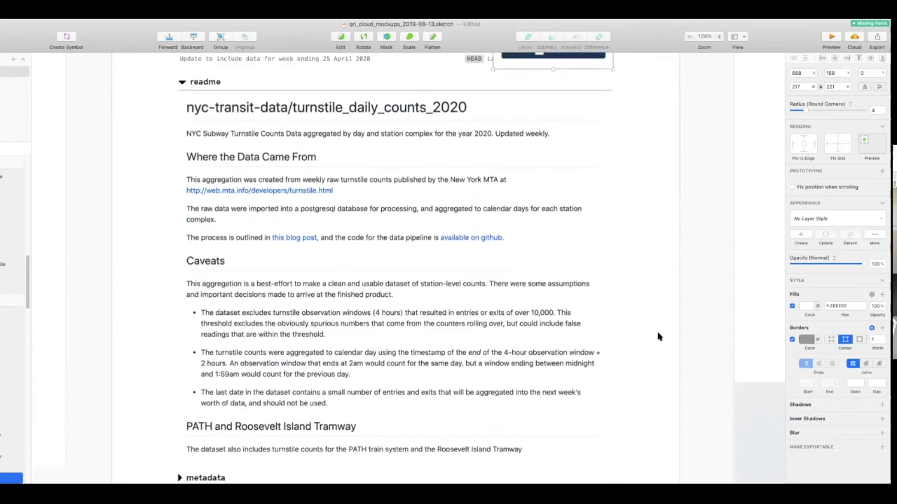
scroll(657, 337, down, 5)
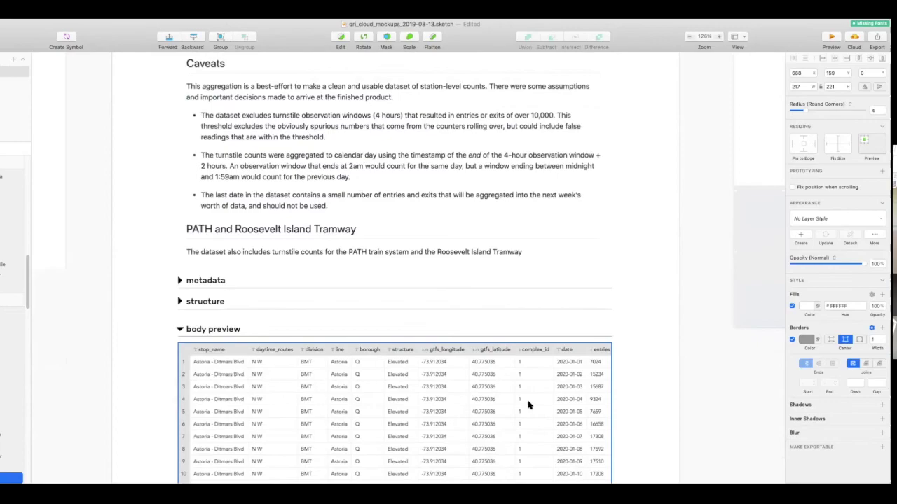
scroll(528, 405, down, 1)
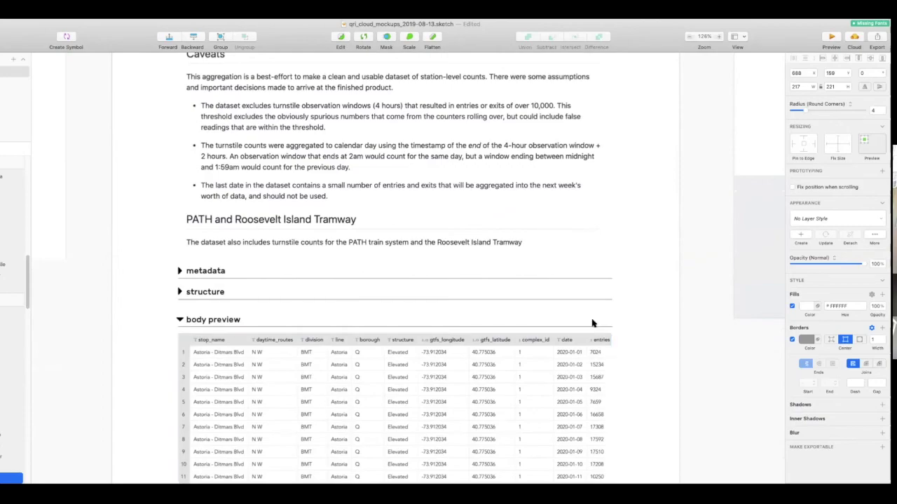
scroll(664, 322, down, 5)
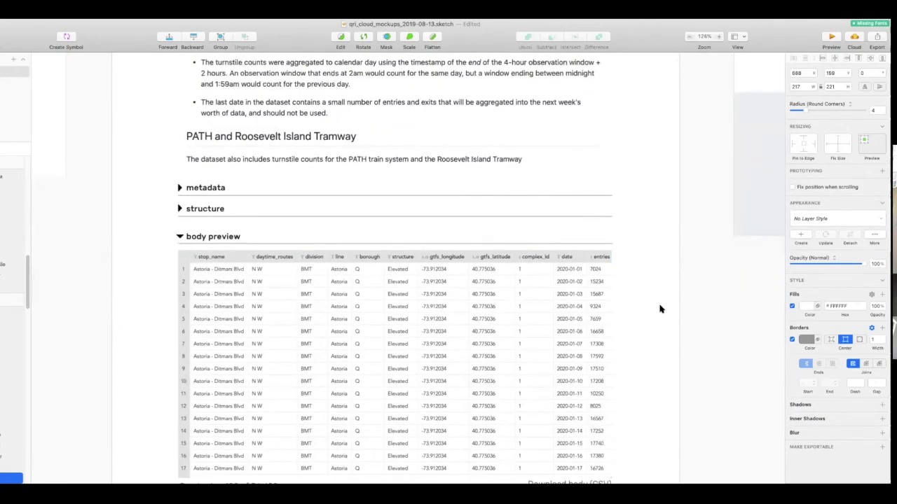
scroll(660, 309, down, 4)
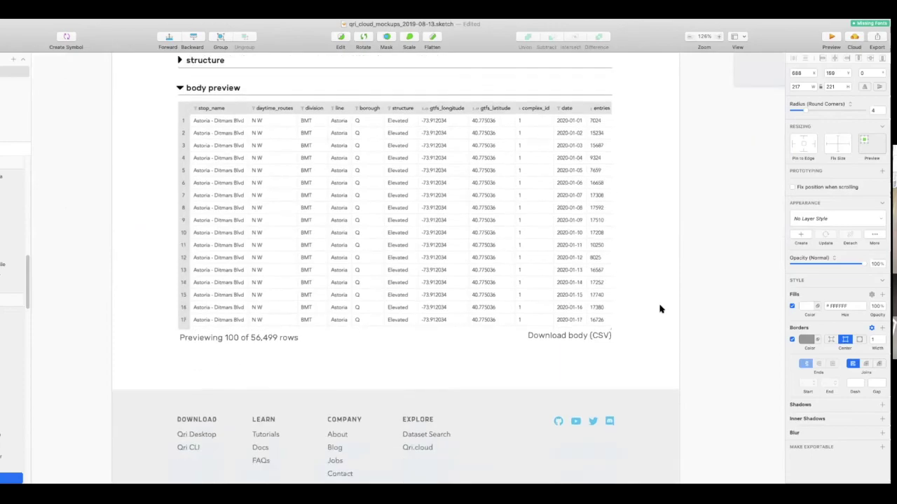
scroll(511, 371, down, 1)
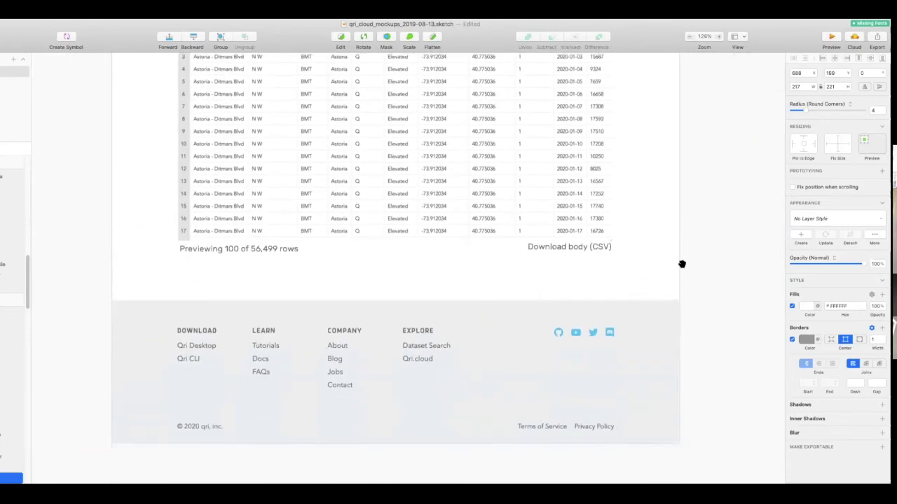
Examine the commit list in the neighbouring Dataset History mockup at a readable zoom, and clear the canvas selection.
scroll(642, 278, right, 2)
scroll(642, 278, up, 1)
scroll(621, 301, right, 2)
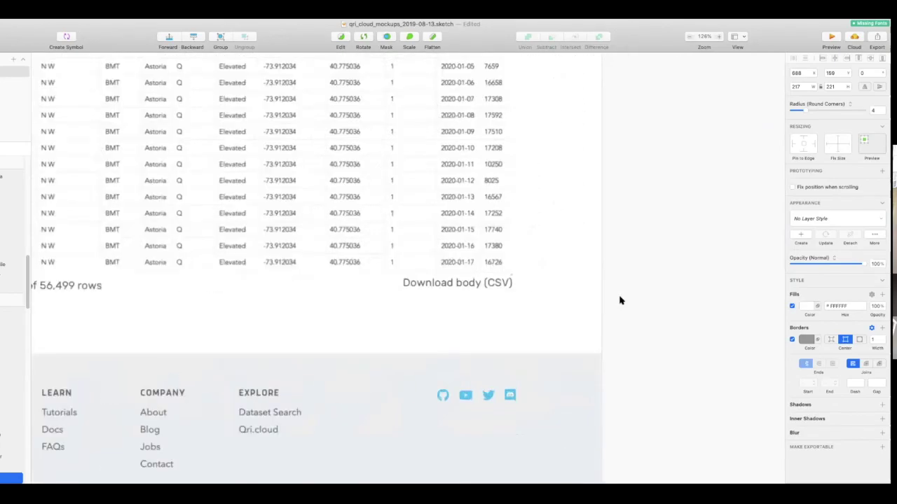
scroll(635, 278, down, 5)
scroll(462, 340, up, 2)
scroll(463, 340, up, 4)
scroll(463, 340, right, 2)
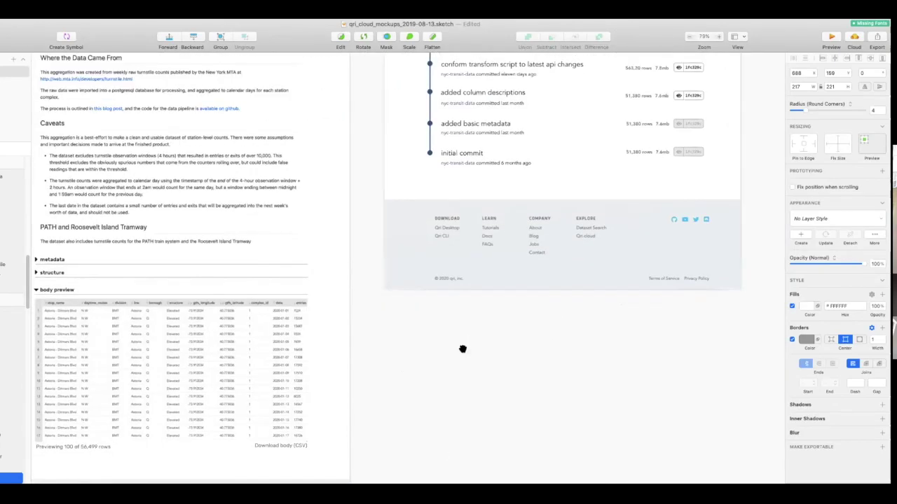
scroll(725, 322, up, 3)
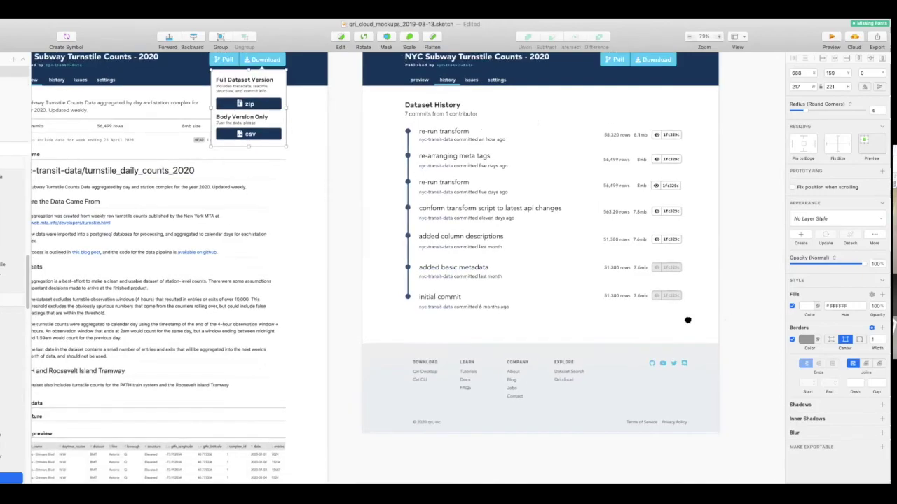
scroll(514, 289, up, 3)
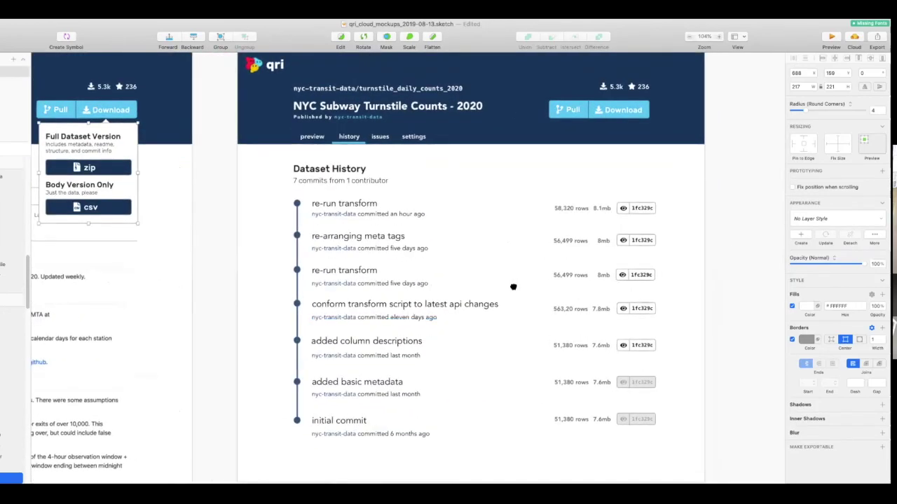
scroll(500, 309, up, 2)
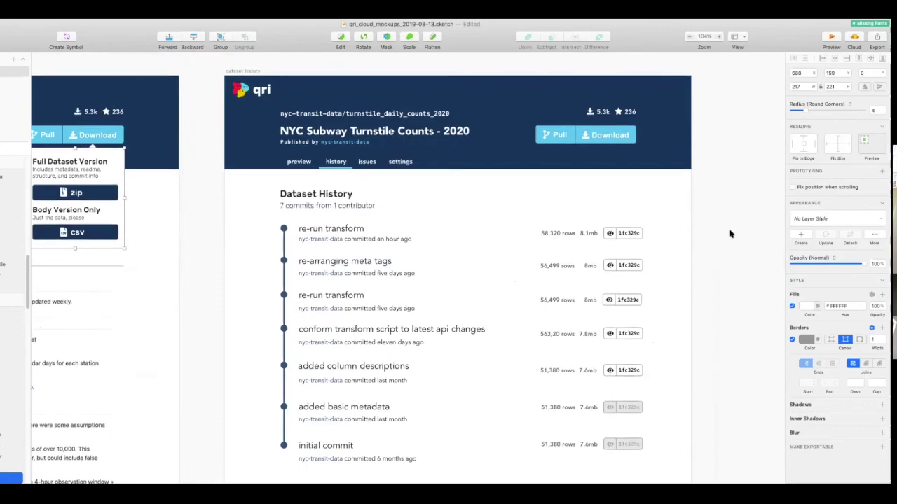
scroll(694, 258, down, 3)
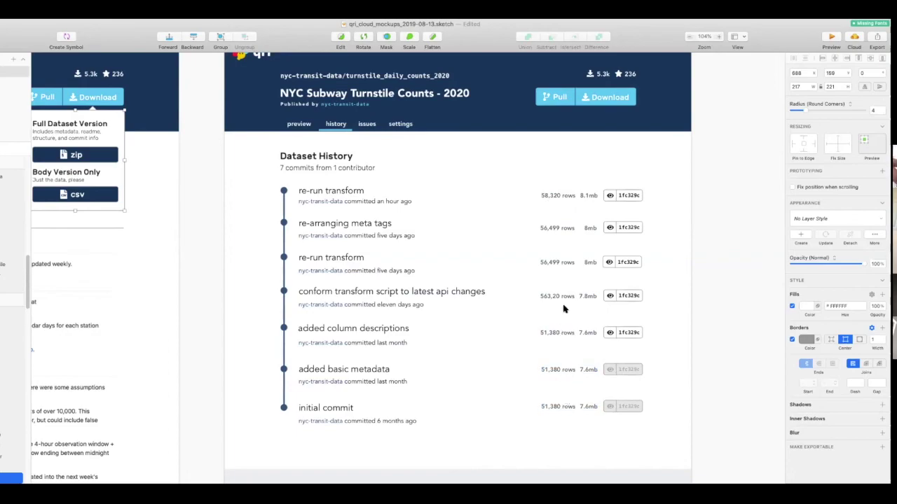
click(693, 347)
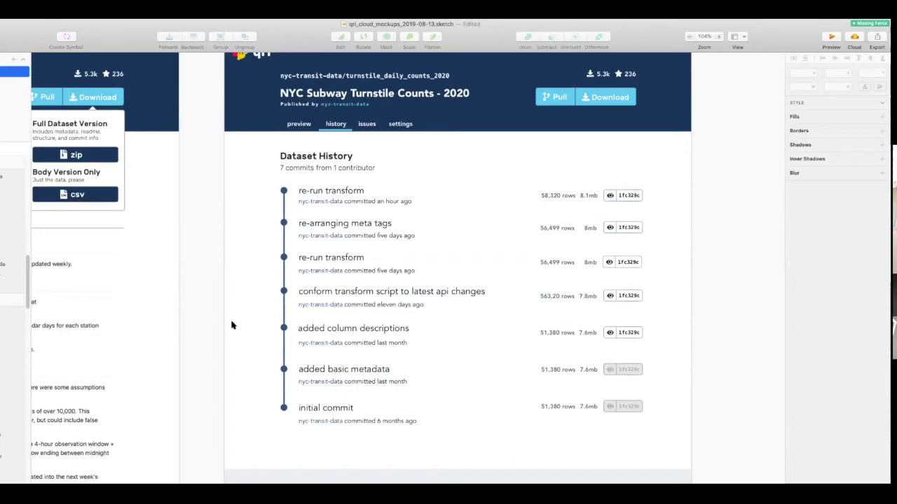
Examine the full commit list in the Dataset History mockup, including each commit's row count, file size and view button.
scroll(186, 315, left, 1)
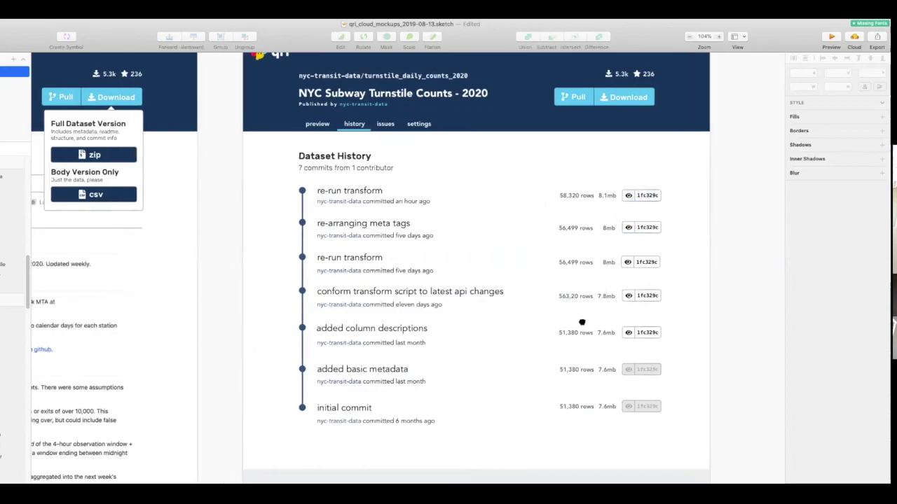
scroll(581, 322, left, 5)
scroll(500, 314, left, 5)
scroll(547, 317, right, 5)
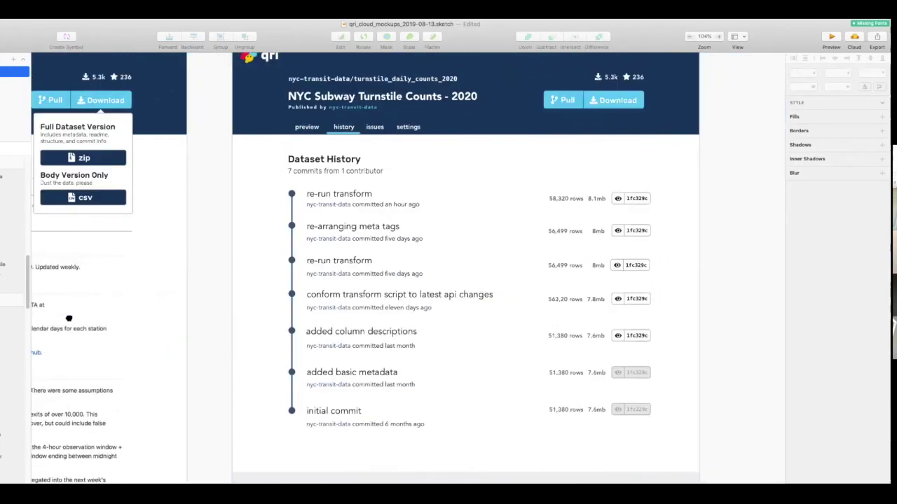
scroll(68, 319, right, 5)
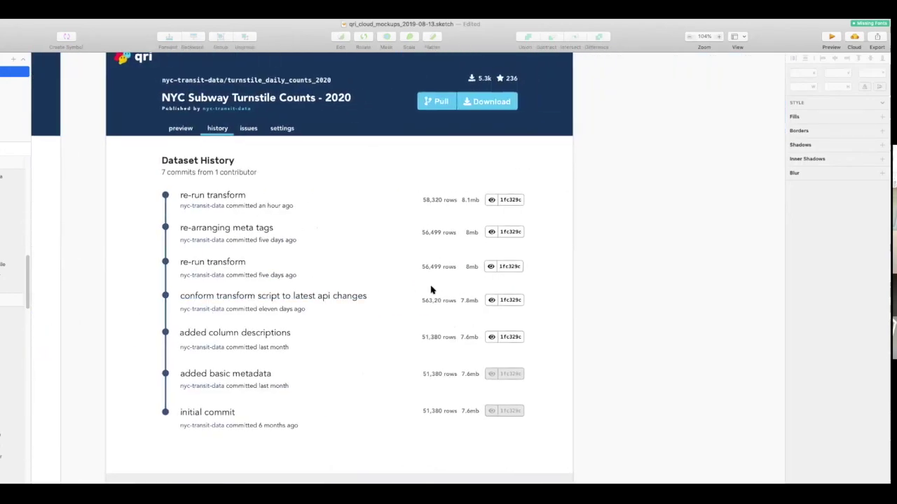
scroll(427, 290, down, 3)
scroll(420, 287, up, 3)
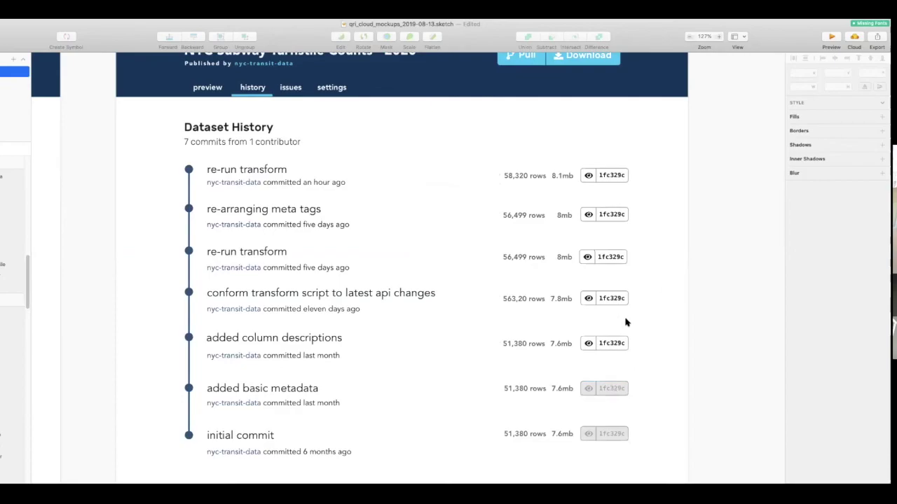
scroll(424, 362, down, 3)
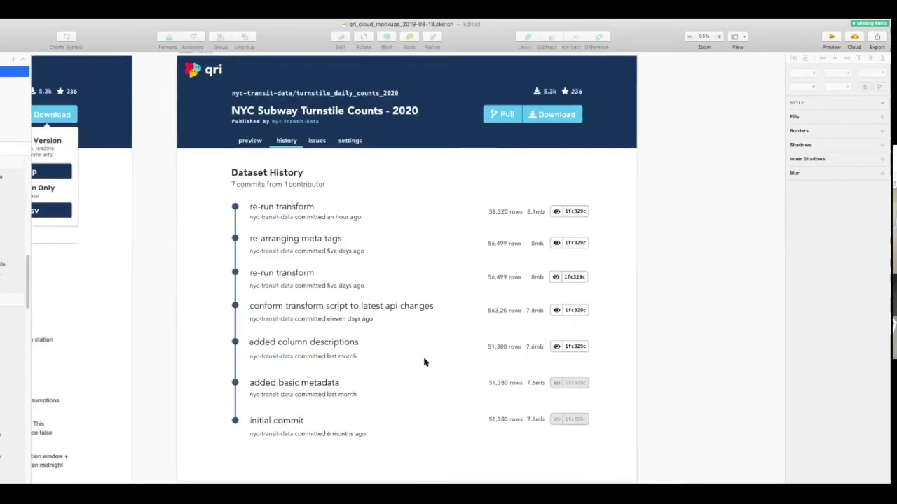
Examine the dataset preview mockup's header, summary row, download popup and start of the readme section.
scroll(290, 337, left, 10)
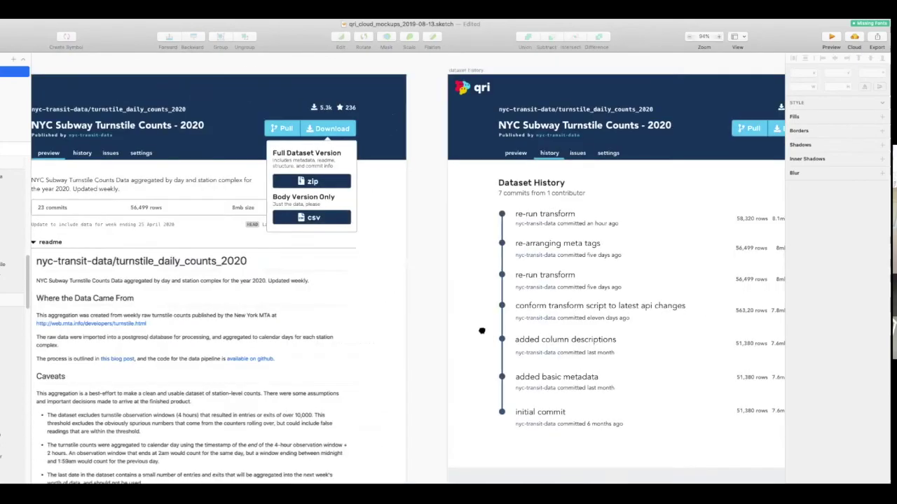
scroll(450, 328, left, 2)
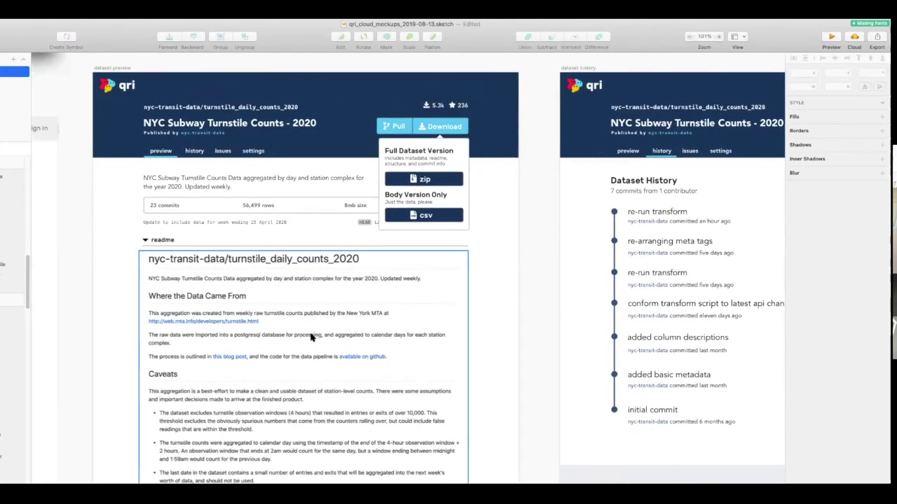
scroll(314, 320, up, 3)
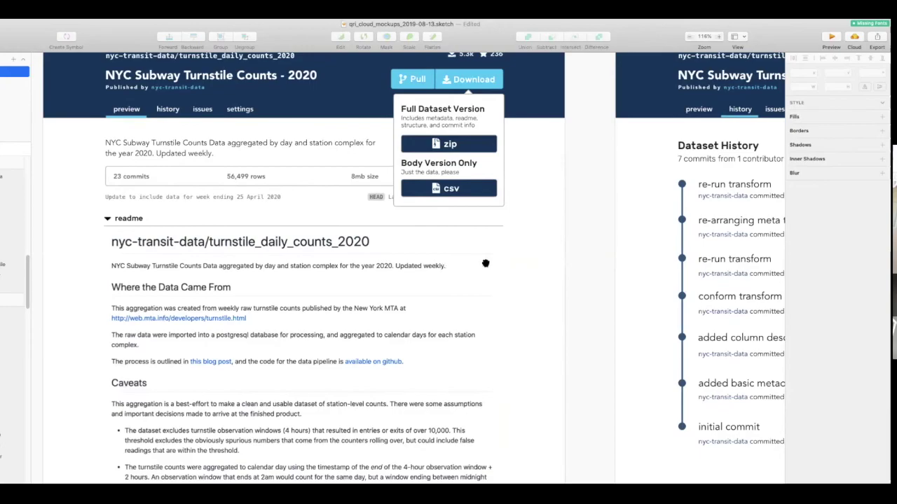
scroll(604, 340, up, 5)
scroll(605, 340, left, 2)
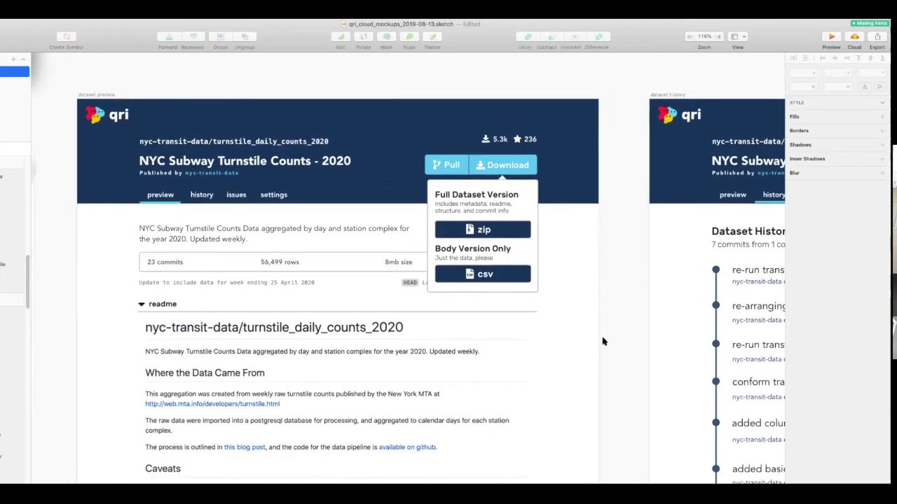
scroll(602, 341, up, 2)
scroll(592, 340, down, 1)
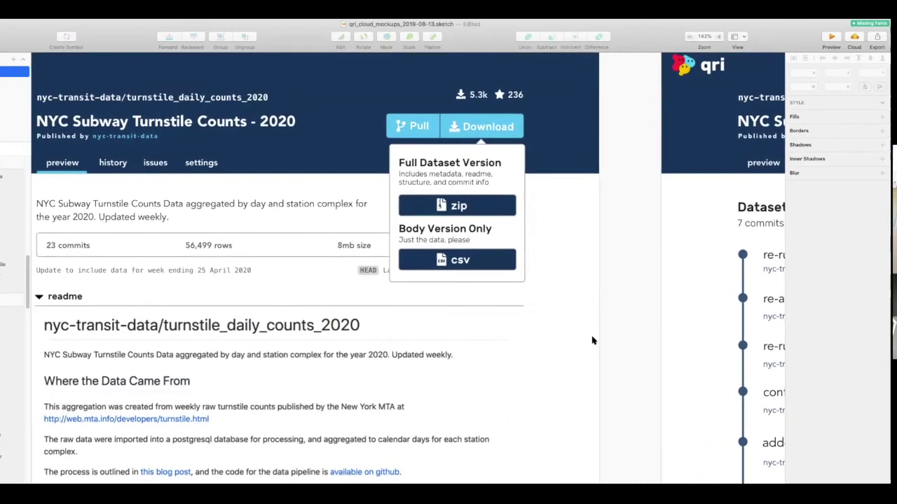
scroll(595, 337, down, 2)
scroll(625, 328, left, 3)
scroll(625, 328, down, 1)
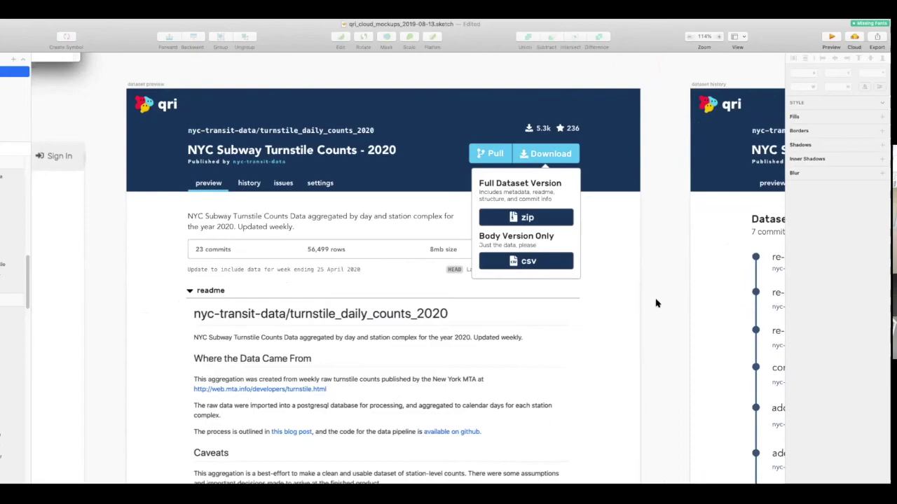
scroll(491, 284, right, 1)
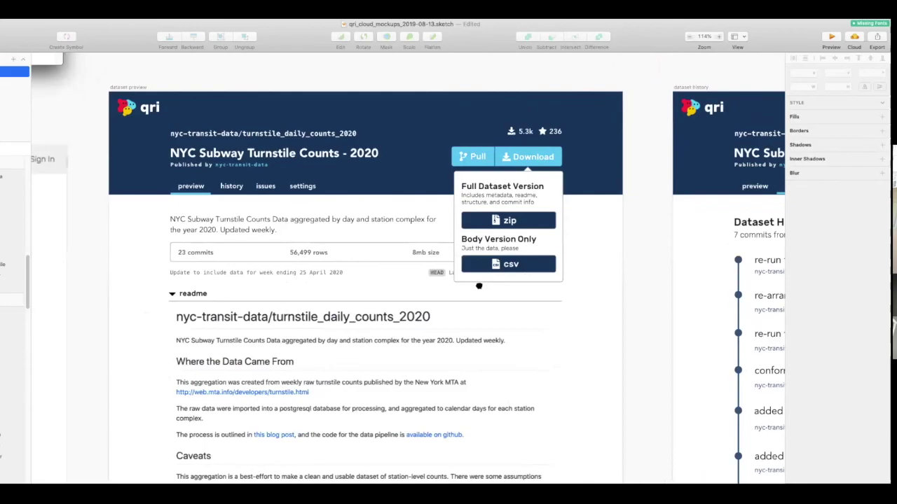
Examine the Dataset History mockup's header, tab row and most recent commits at a readable zoom.
scroll(484, 284, right, 5)
scroll(435, 260, down, 1)
scroll(175, 273, right, 10)
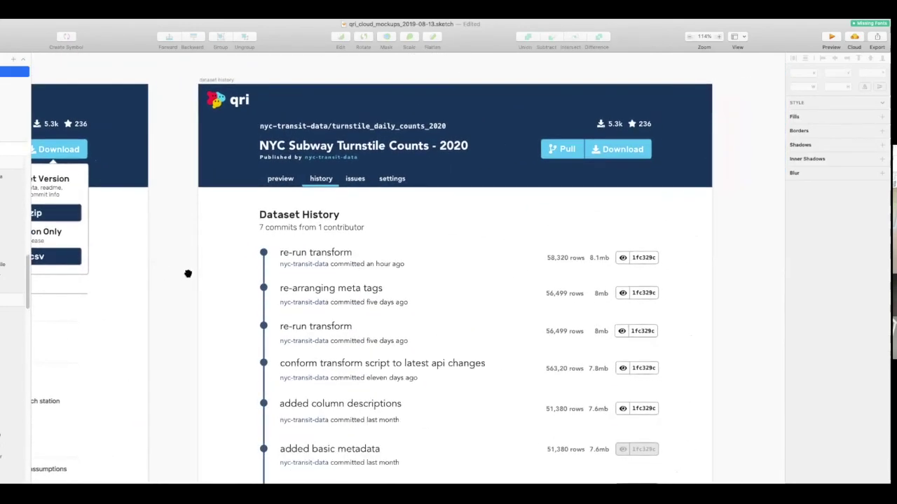
scroll(188, 273, left, 2)
scroll(188, 273, down, 1)
scroll(266, 295, right, 2)
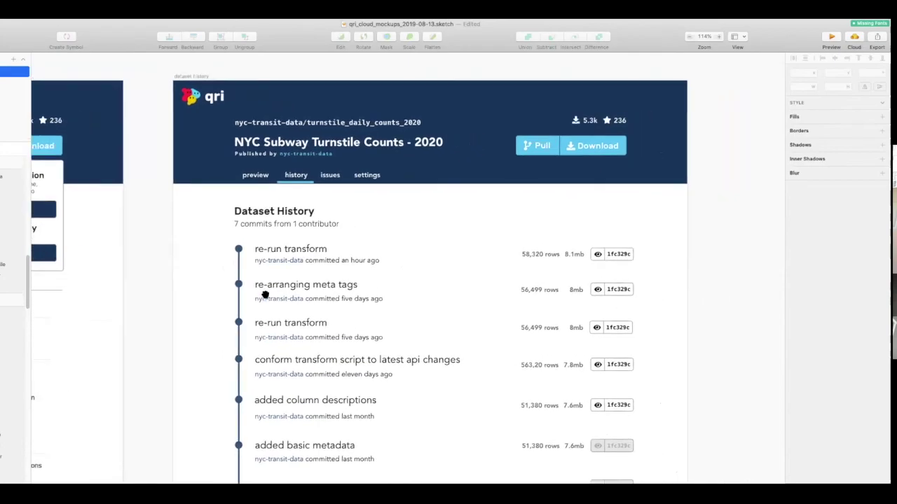
scroll(442, 332, up, 3)
scroll(440, 333, down, 2)
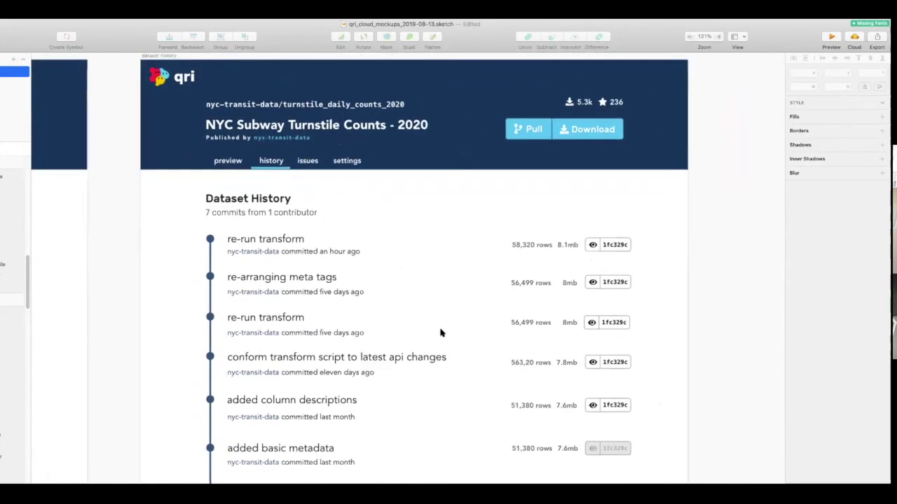
scroll(440, 333, down, 1)
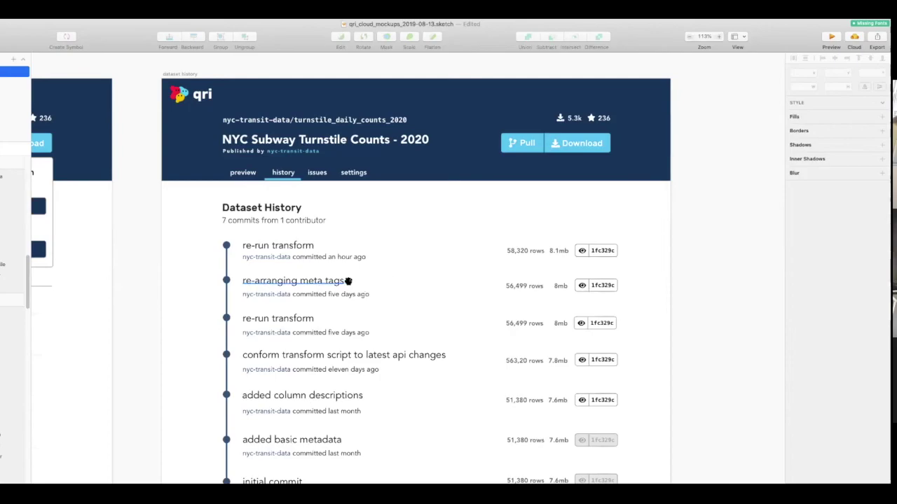
Draw a rounded rectangle about 783 by 46 across the dataset preview mockup, just below its tab row.
scroll(328, 261, left, 2)
scroll(328, 261, left, 15)
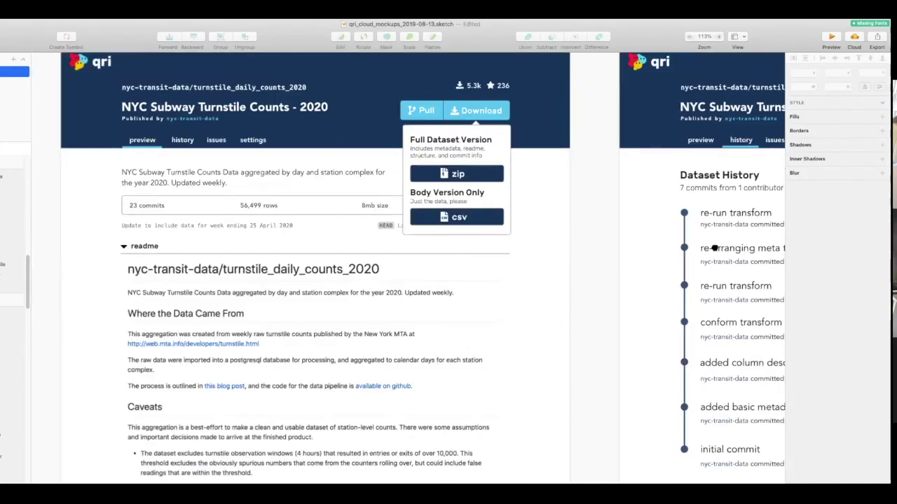
scroll(442, 298, up, 3)
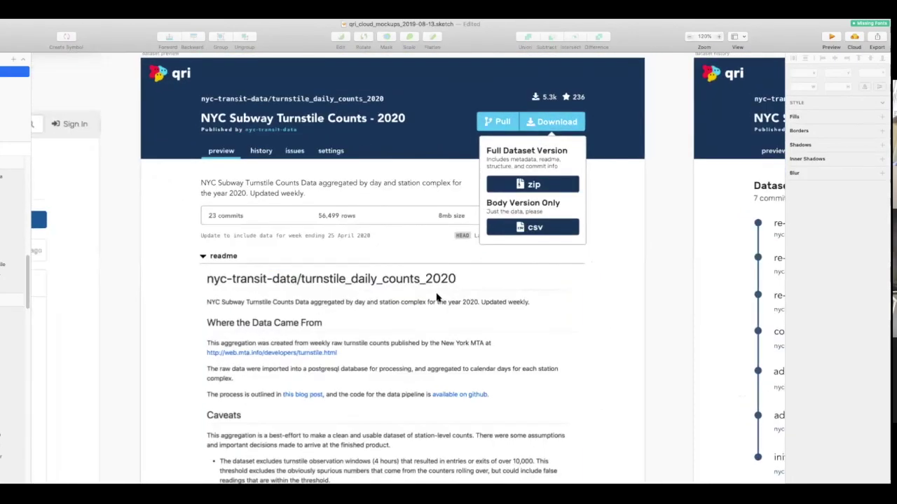
scroll(516, 272, up, 3)
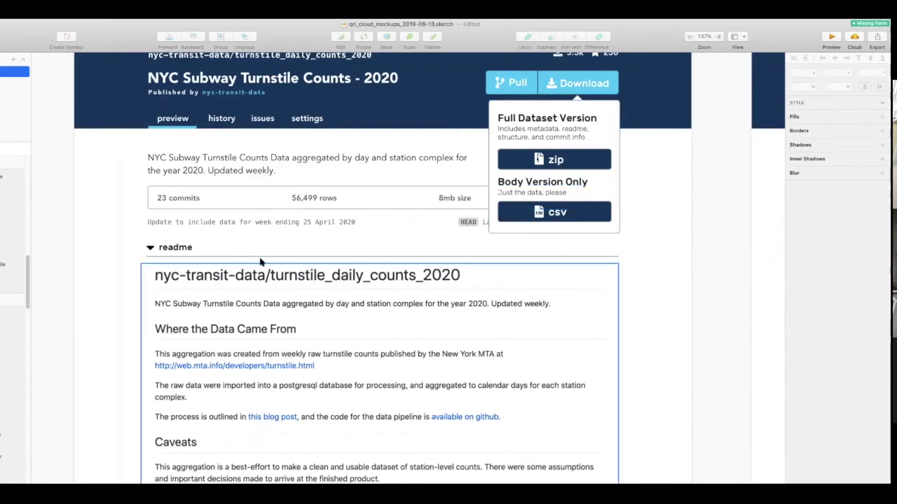
click(10, 37)
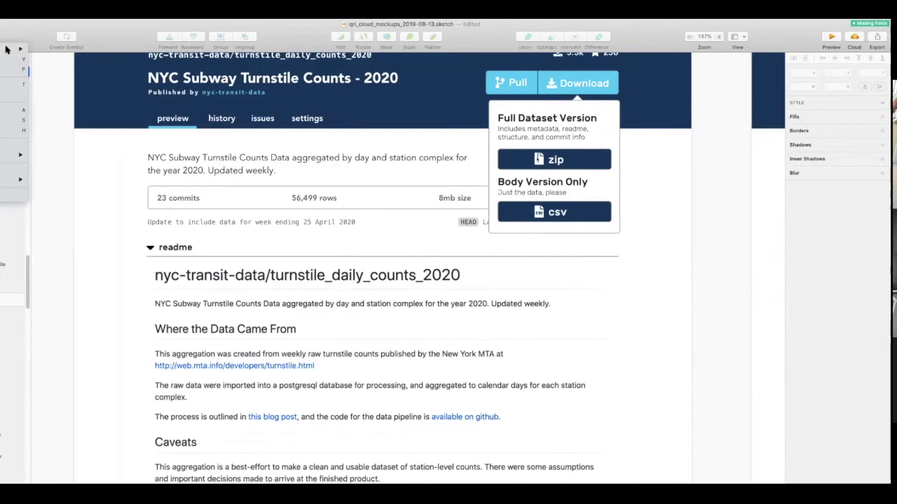
mouse_move(9, 49)
click(56, 68)
drag(151, 135, 619, 159)
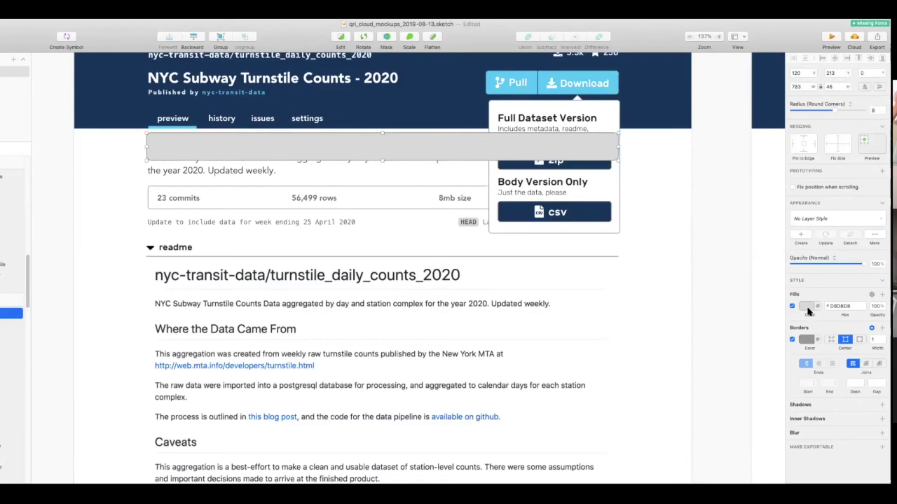
Fill the banner rectangle with yellow FFF55F to illustrate a notice, and delete it from the mockup.
click(807, 307)
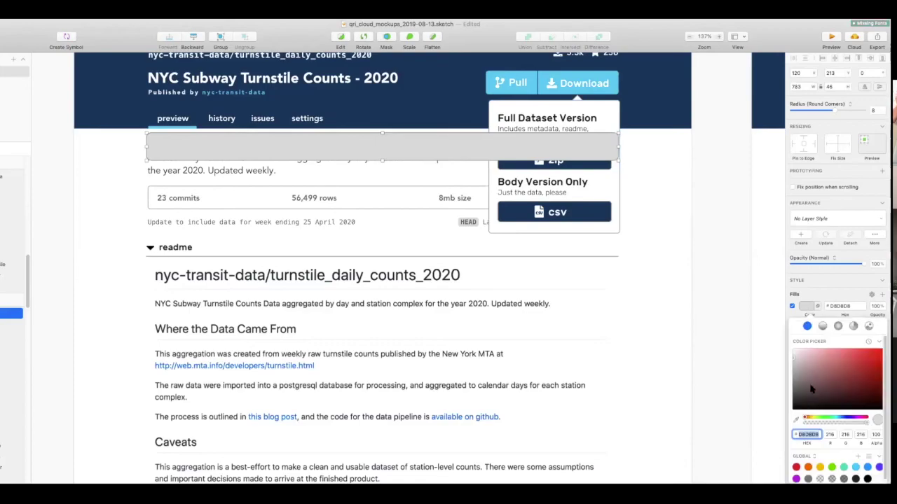
text(FFF55F)
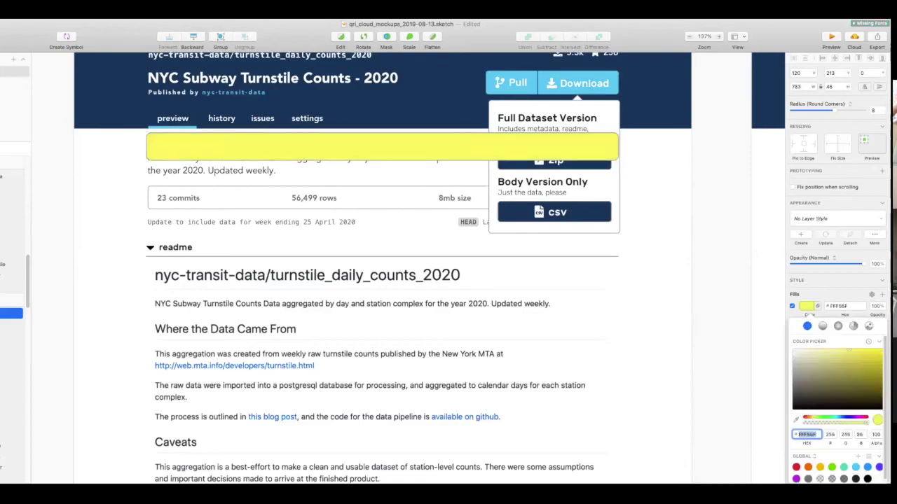
click(723, 371)
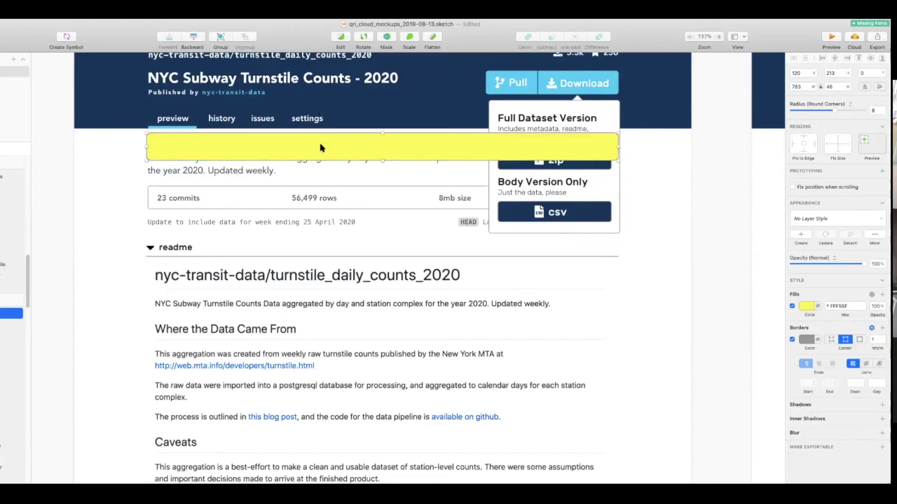
key(BackSpace)
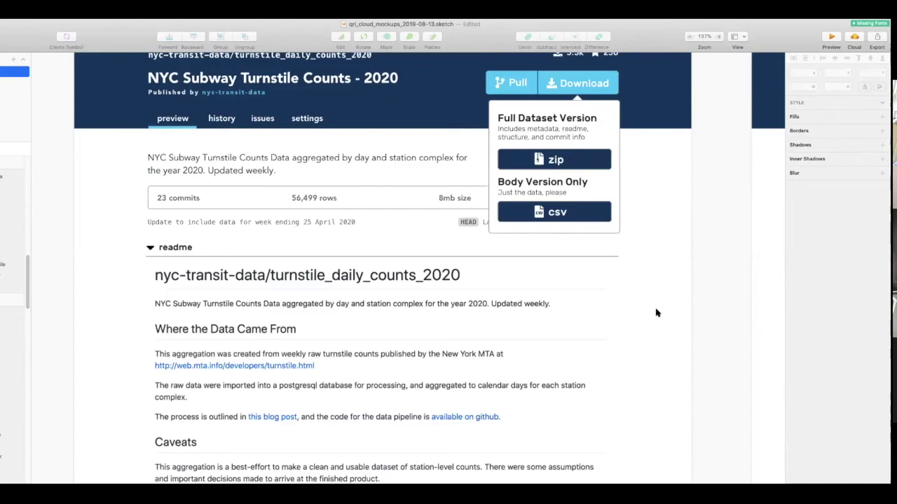
Point out the HEAD tag on the latest-commit line by selecting it, clear the selection, and view the preview mockup's header.
click(464, 223)
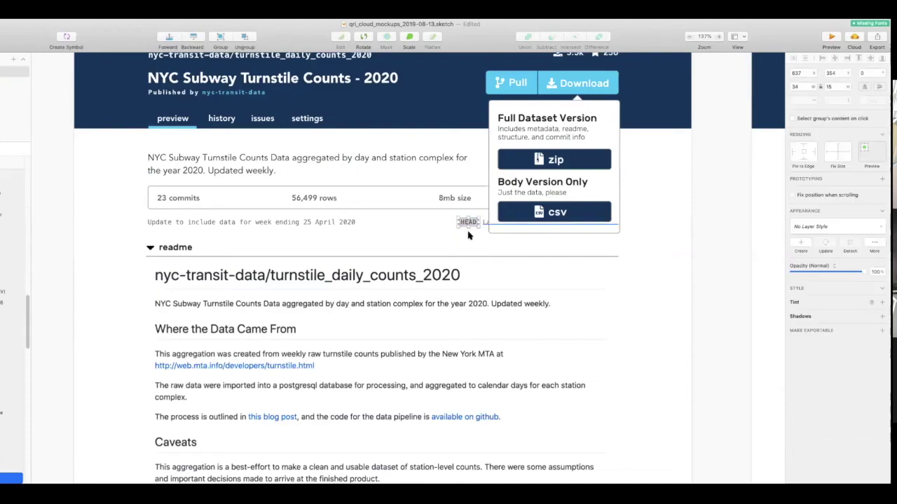
click(469, 225)
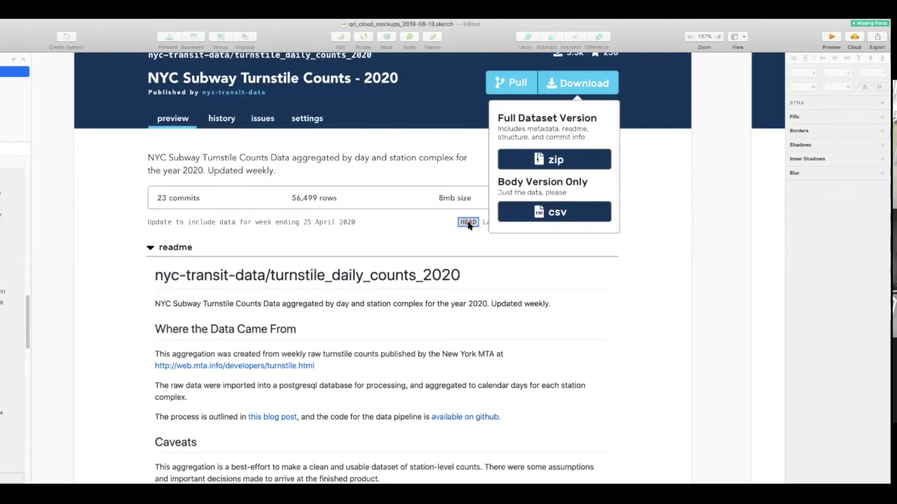
scroll(320, 196, up, 1)
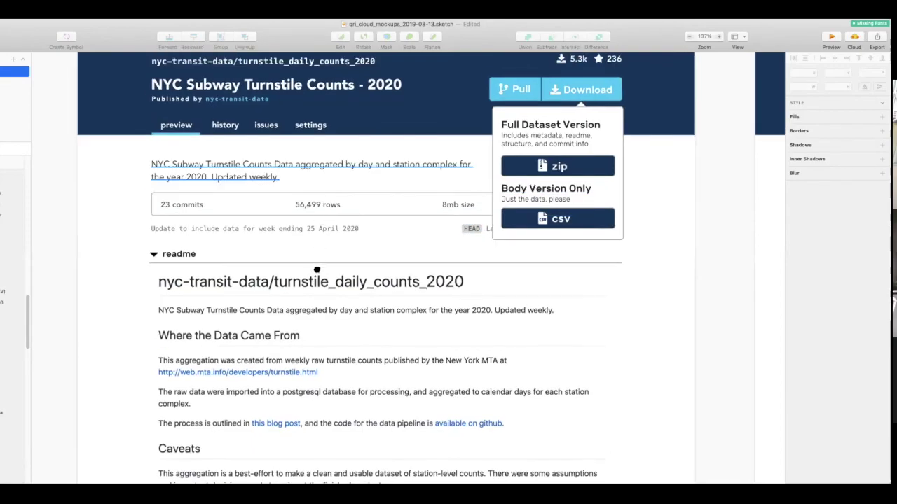
scroll(306, 270, up, 5)
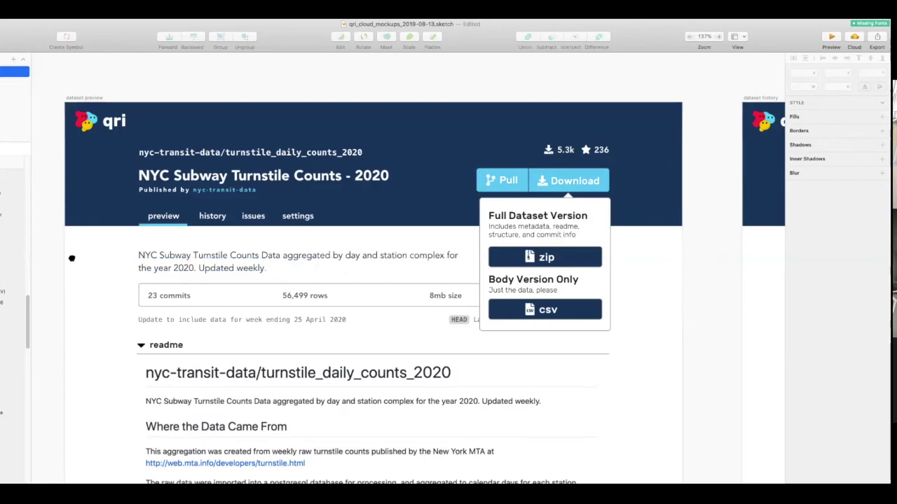
Compare the Dataset History mockup with the dataset preview mockup, and clear the selection of the download count text.
scroll(66, 256, right, 10)
scroll(144, 256, right, 1)
scroll(161, 257, down, 1)
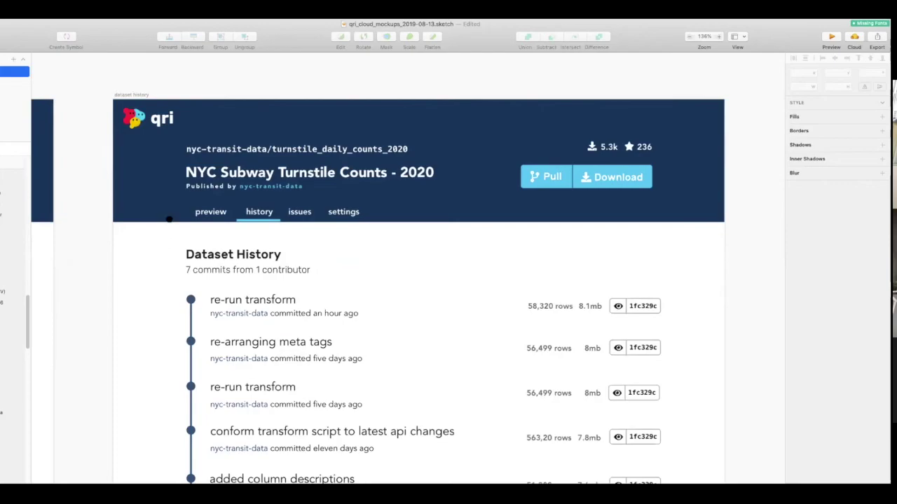
scroll(168, 220, down, 3)
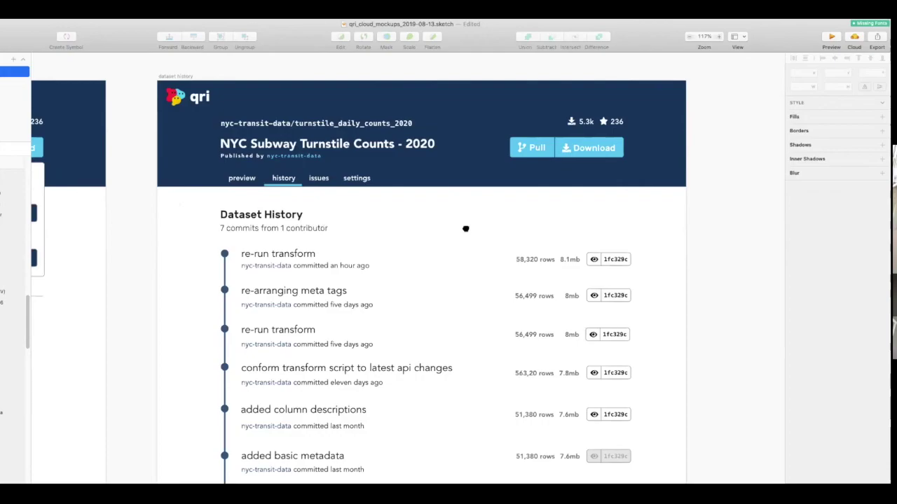
scroll(465, 228, left, 10)
scroll(628, 197, left, 5)
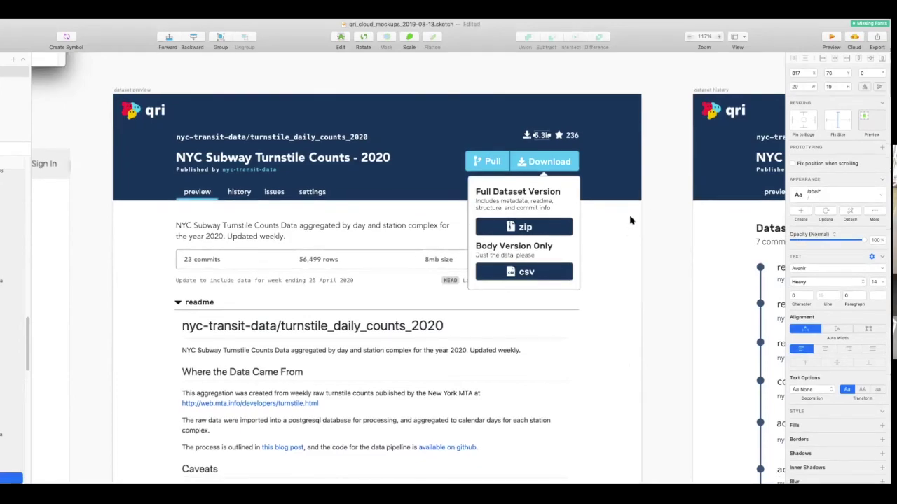
click(676, 274)
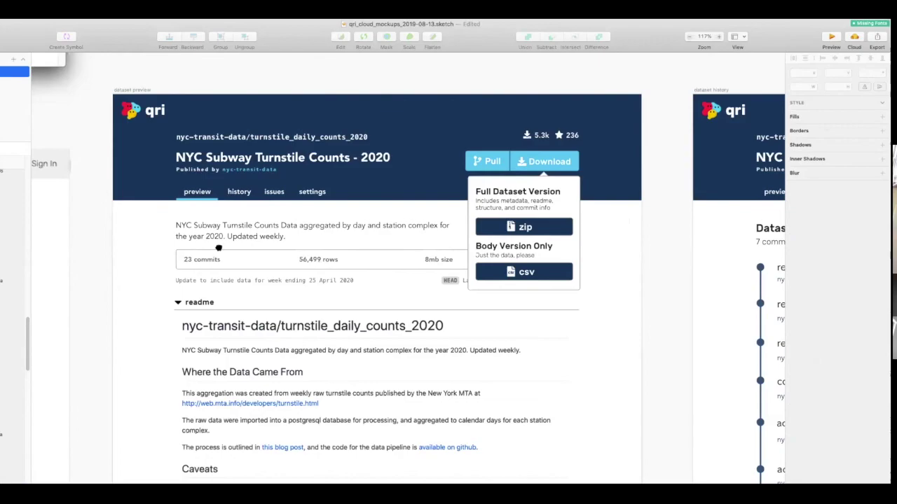
scroll(406, 277, right, 10)
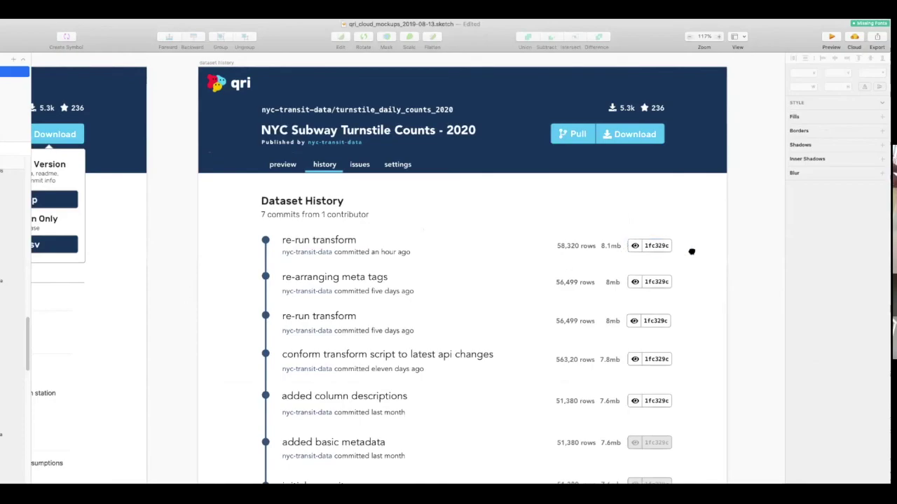
scroll(421, 252, left, 15)
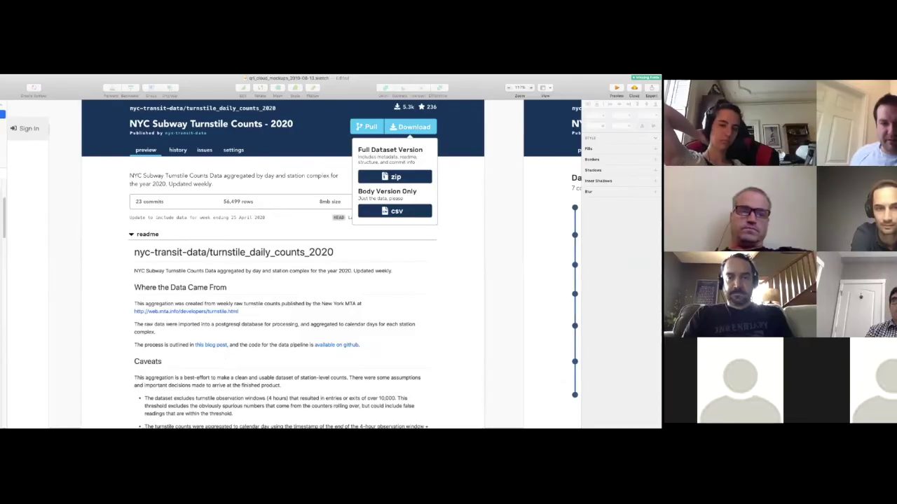
Copy the commit timeline from the Dataset History mockup into the blank margin beside the dataset preview mockup's readme, and clear the selection.
click(574, 302)
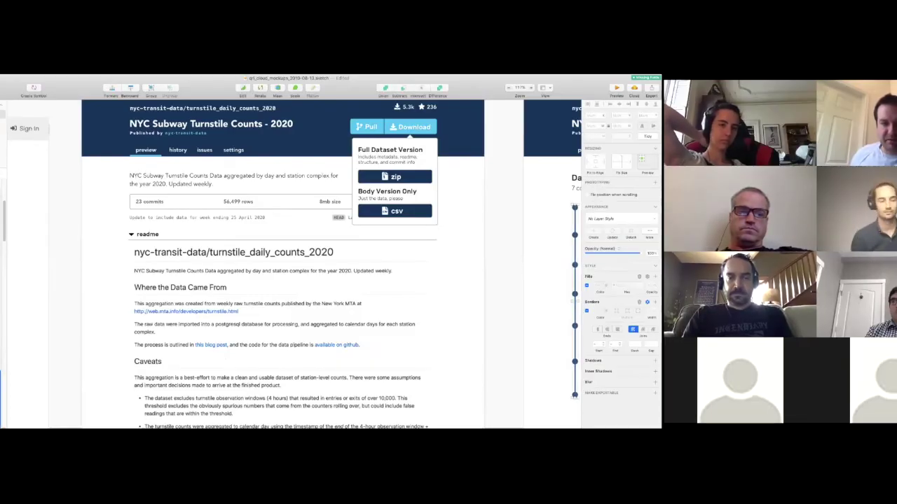
drag(574, 301, 44, 298)
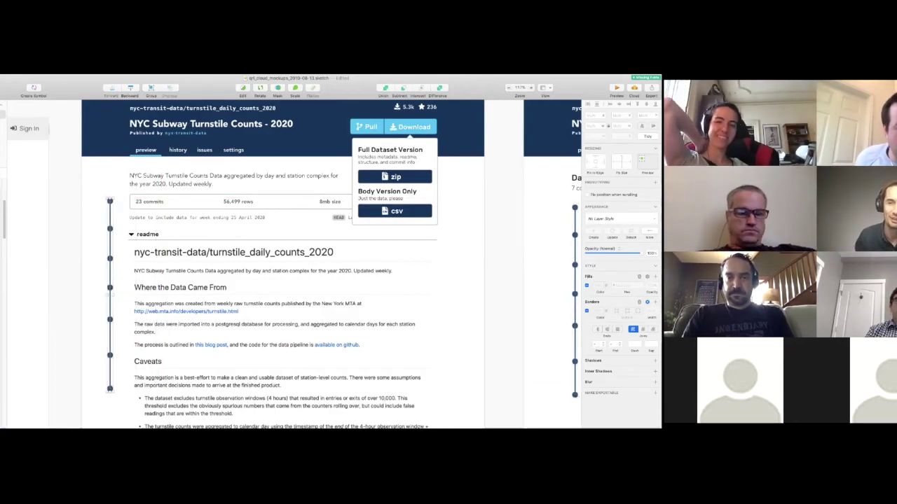
key(Escape)
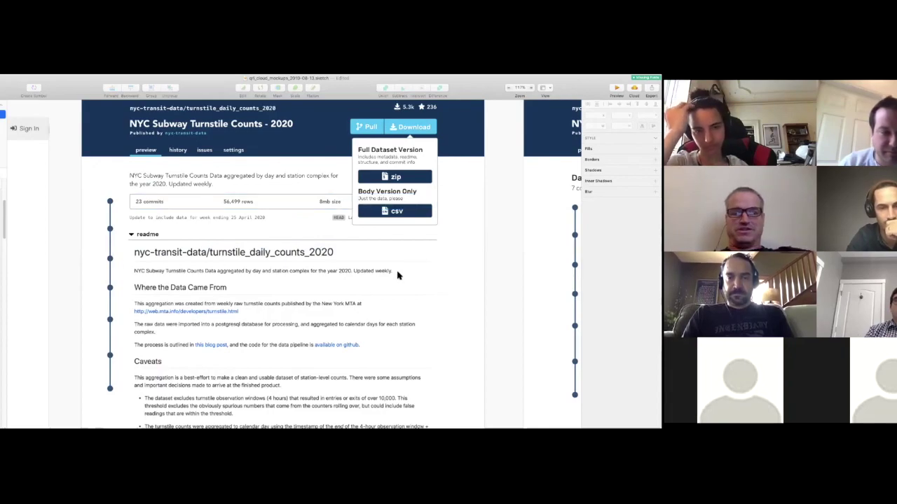
Recolour the third dot of the copied timeline light blue to illustrate a selected commit, and delete the timeline copy with its dots.
click(110, 258)
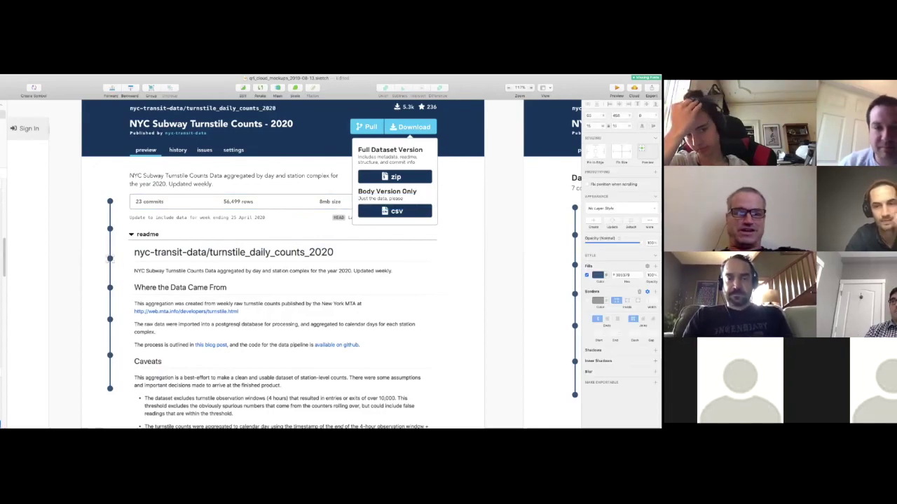
click(597, 274)
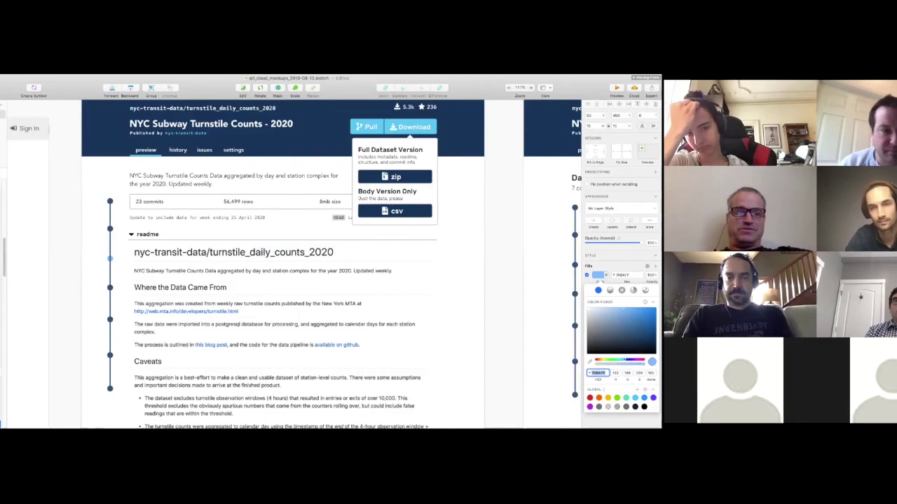
click(111, 260)
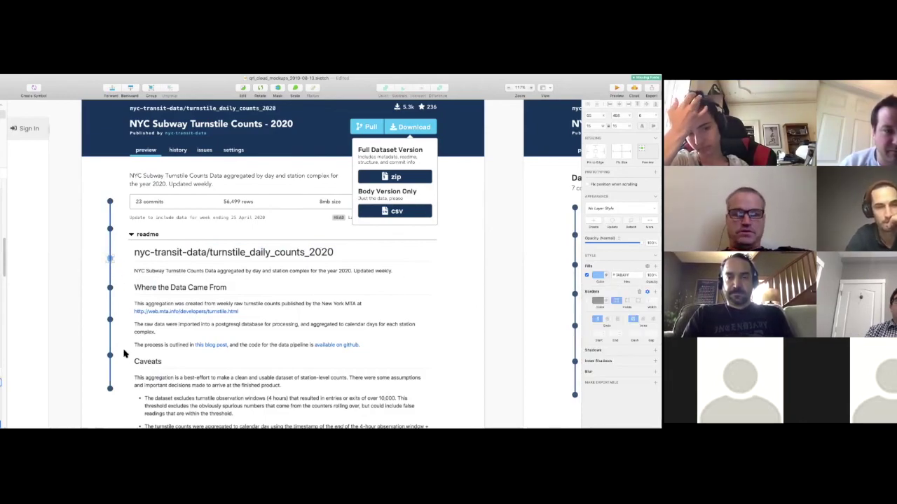
right_click(114, 354)
click(94, 355)
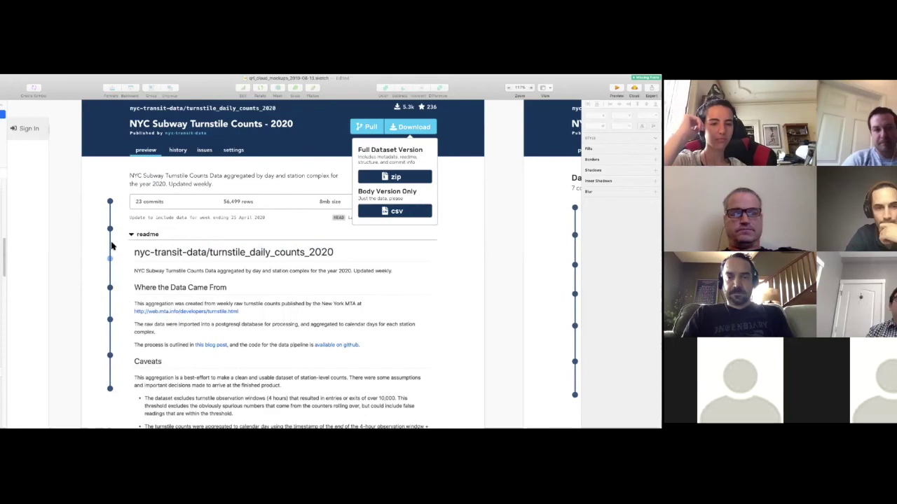
click(117, 399)
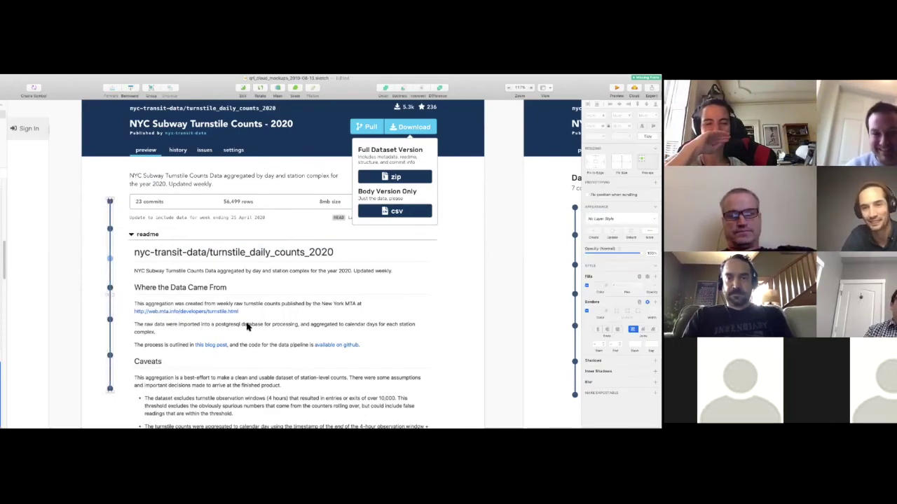
key(Delete)
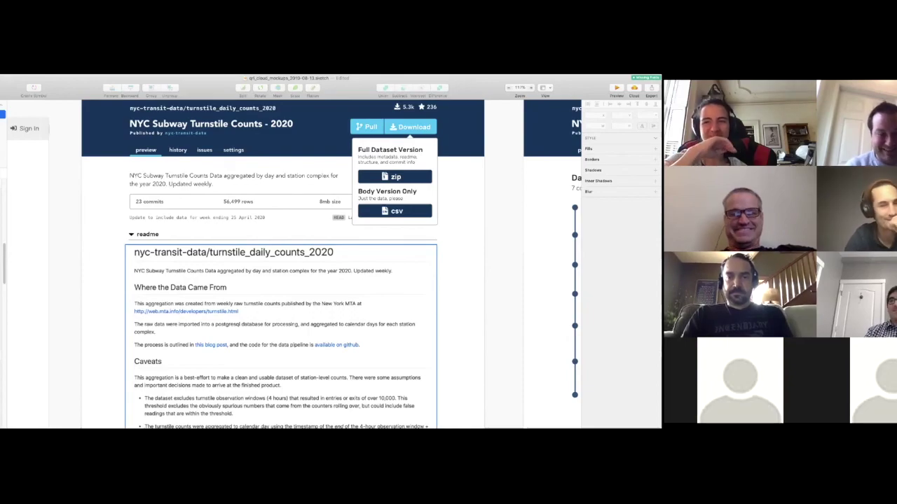
Examine the Download popover of the dataset preview mockup up close, including its full dataset zip and body-only csv options.
scroll(441, 288, right, 3)
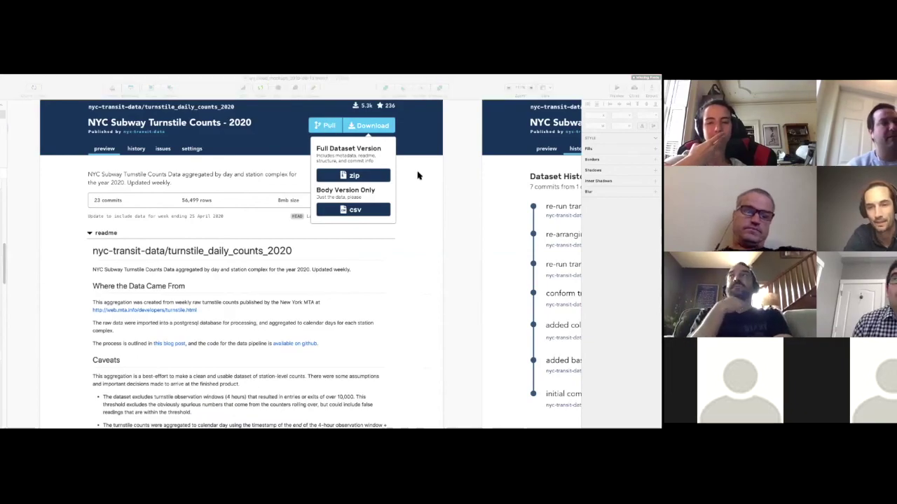
click(442, 191)
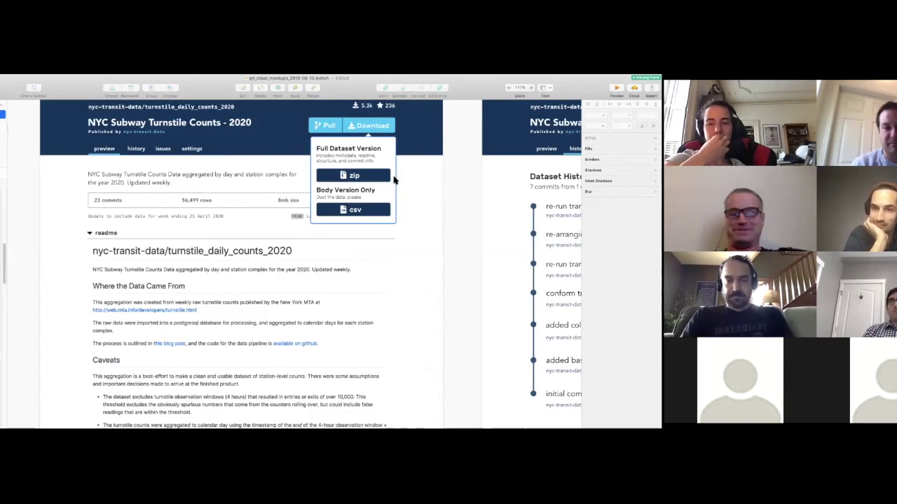
scroll(382, 269, up, 3)
scroll(381, 268, up, 1)
scroll(382, 269, up, 5)
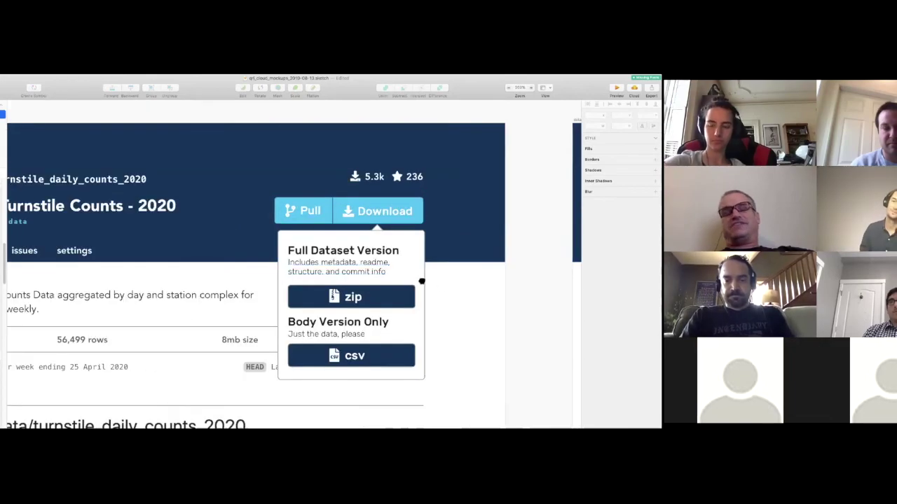
scroll(417, 280, right, 3)
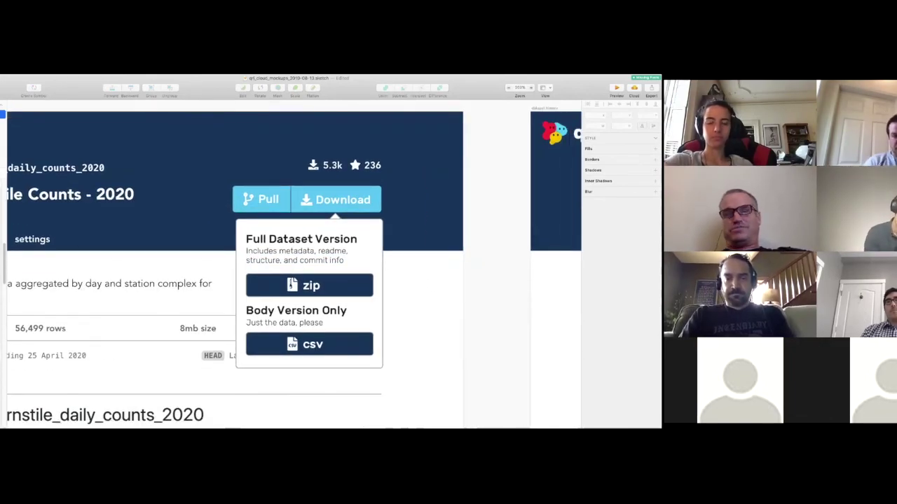